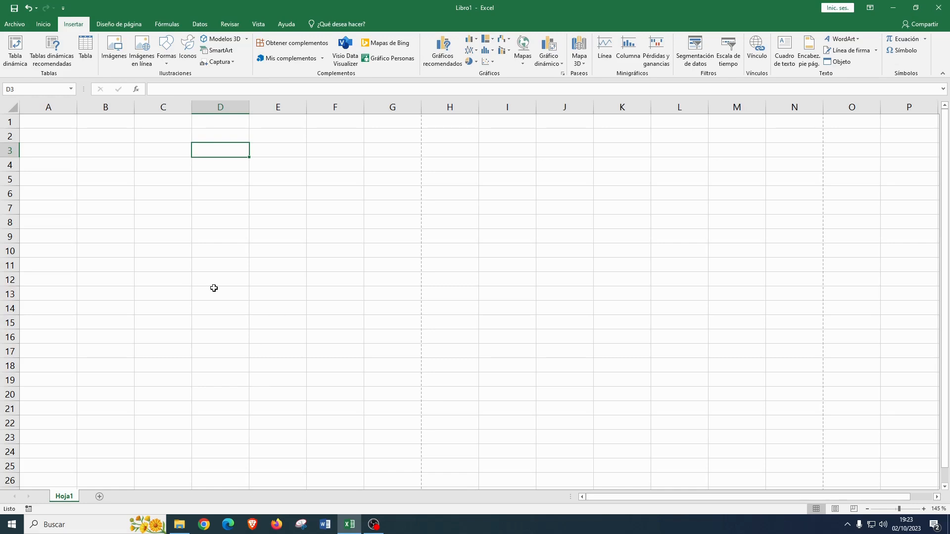
Hide the worksheet's gridlines and show them again, repeating the toggle to compare both views.
scroll(243, 302, up, 1)
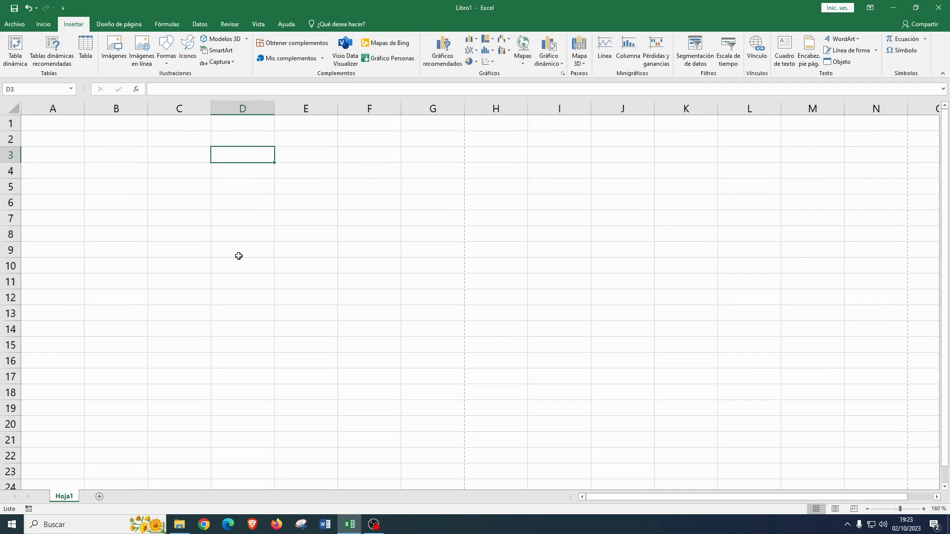
click(254, 24)
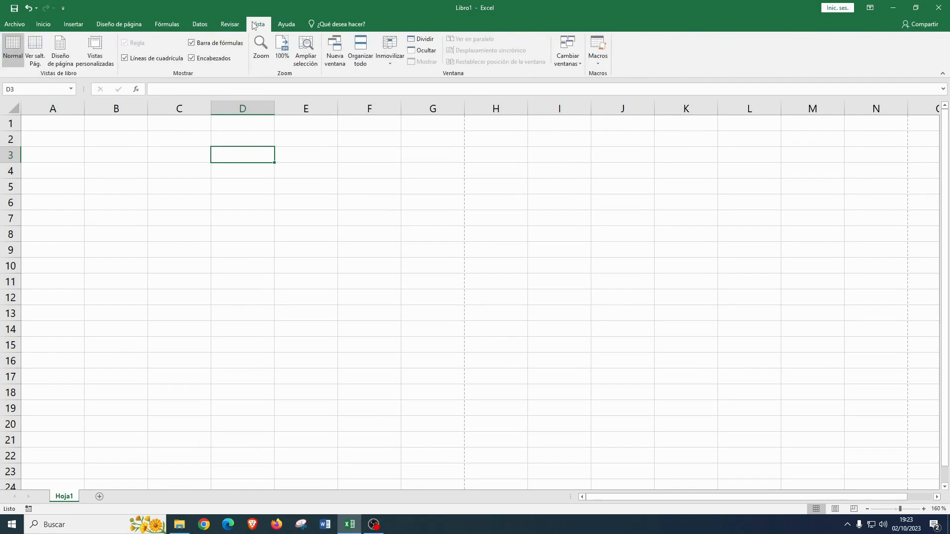
click(127, 59)
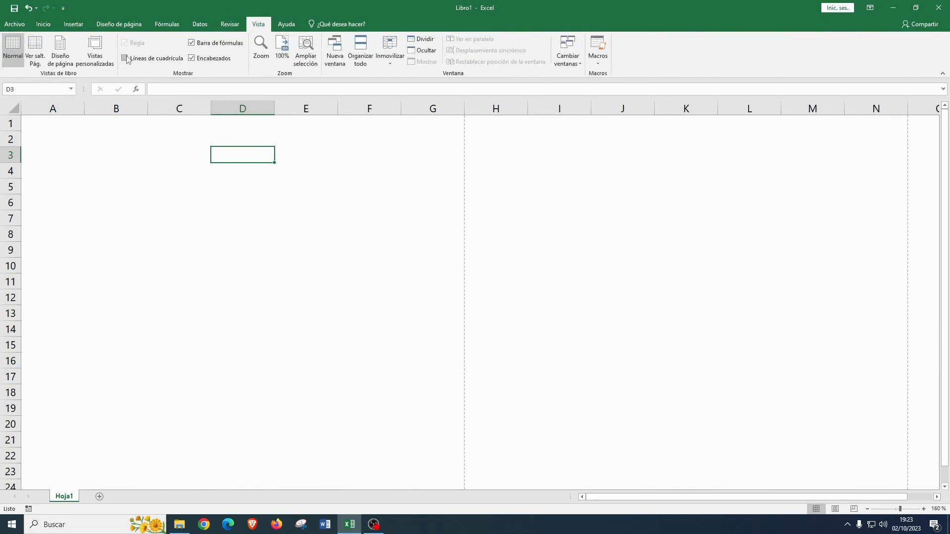
click(125, 59)
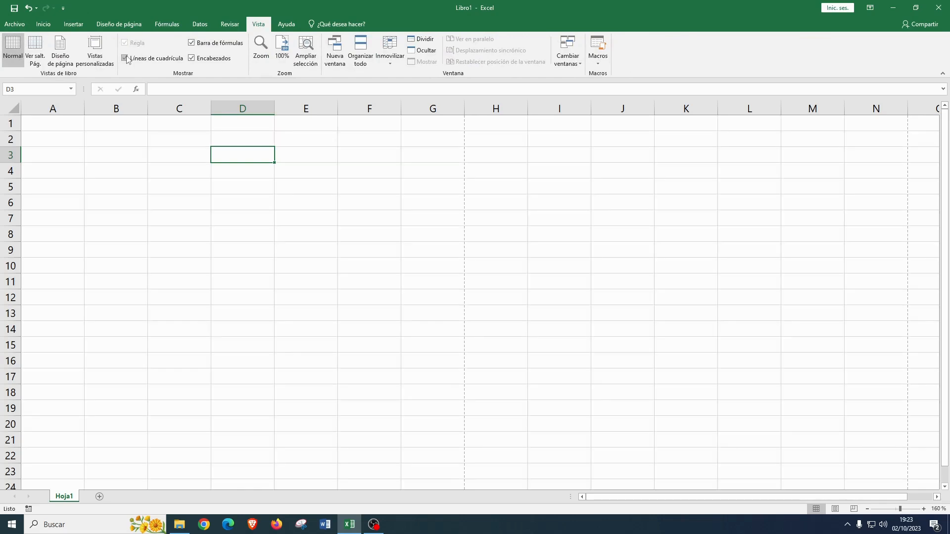
click(127, 59)
click(125, 58)
click(125, 58)
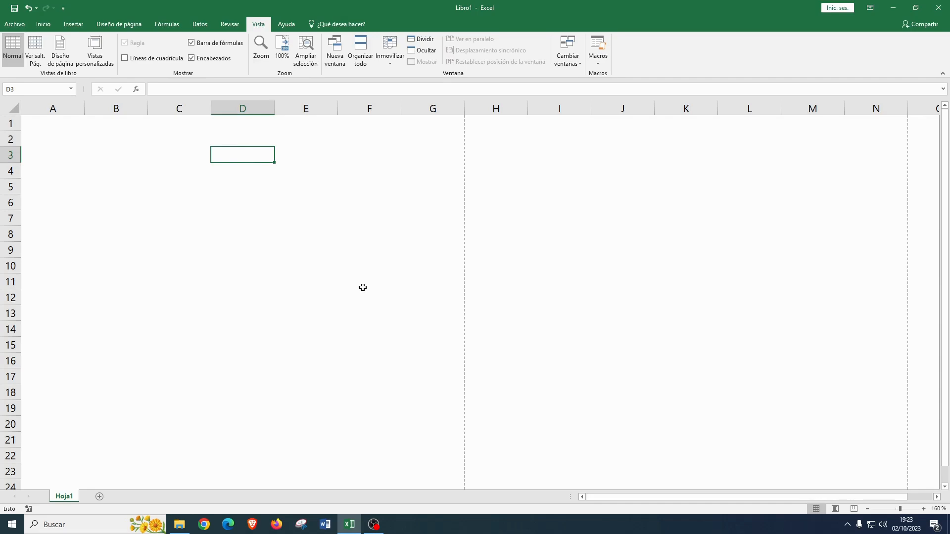
click(125, 58)
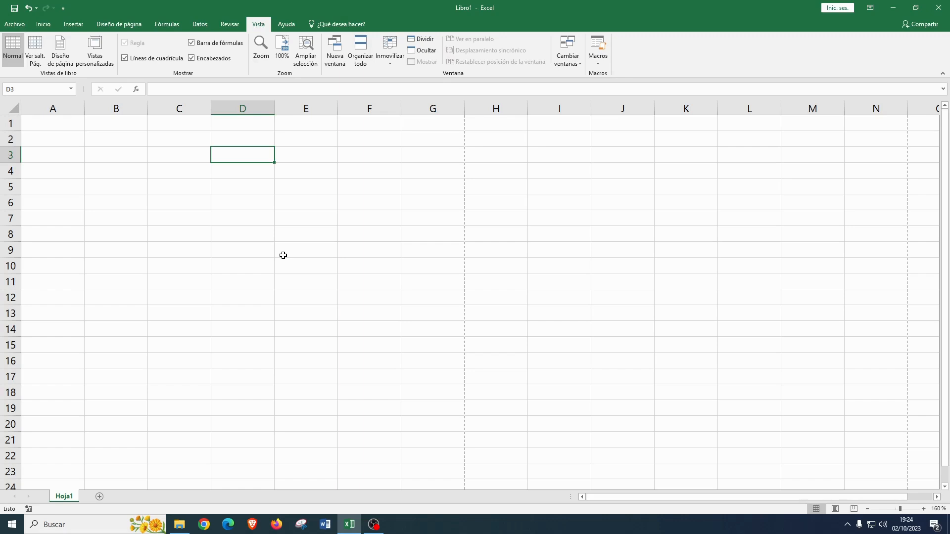
Look through the available styles for formatting cells as a table without applying any.
click(44, 25)
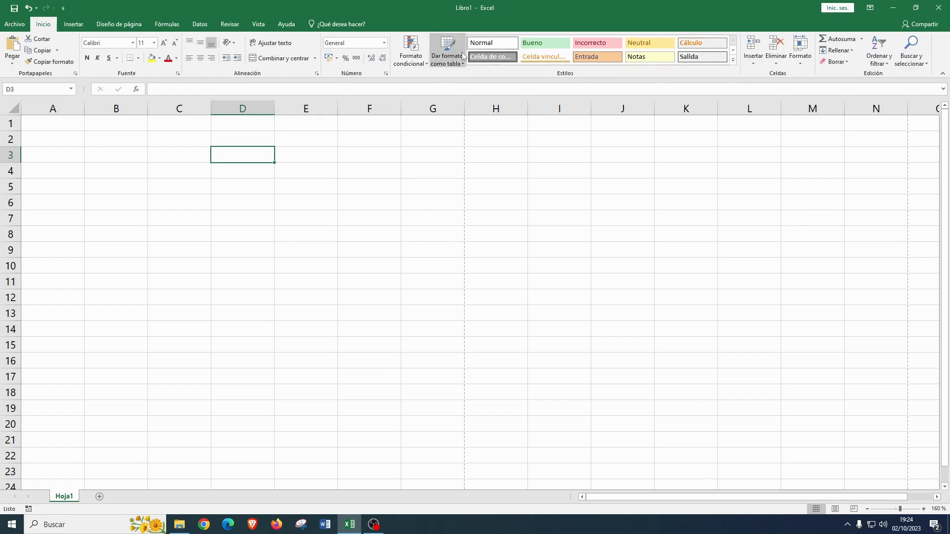
click(455, 67)
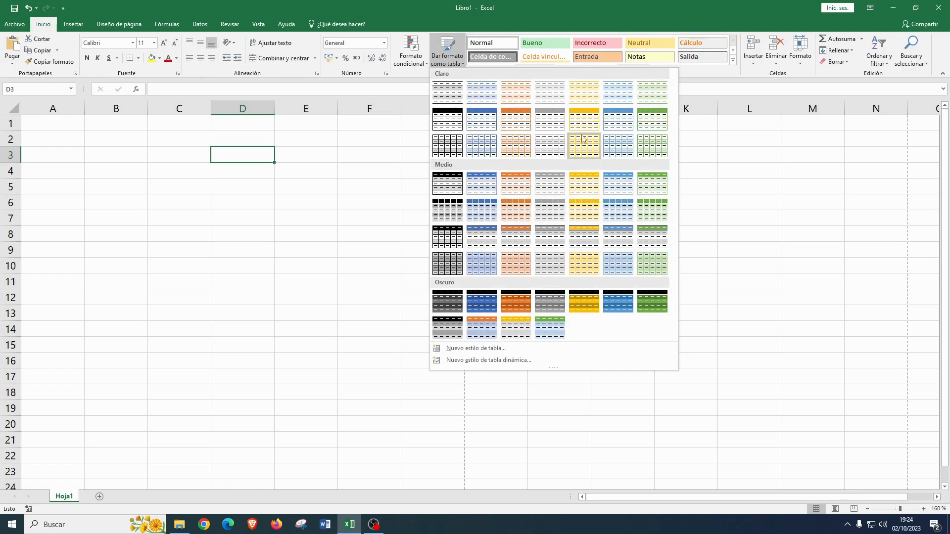
click(238, 256)
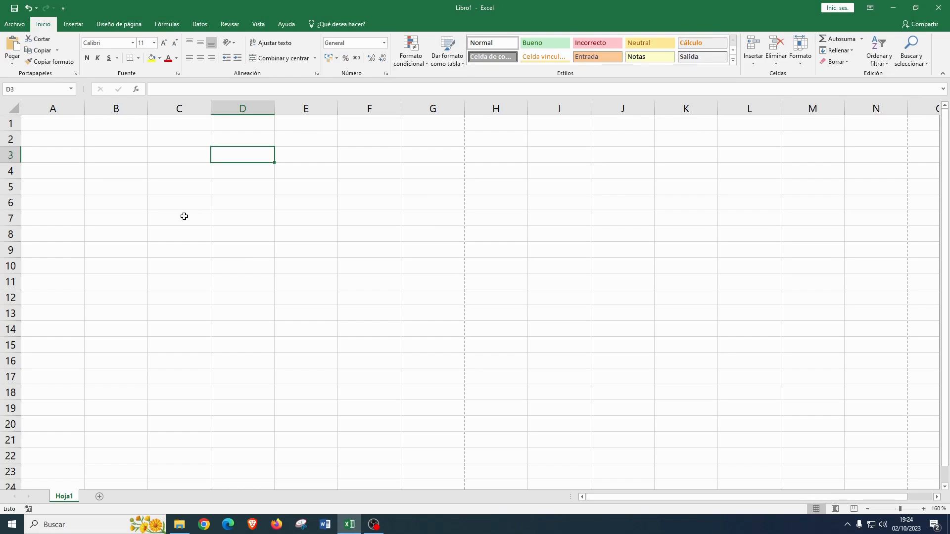
Enter Madrid in cell A4 and the date 25/06/1953 in cell B4.
click(136, 207)
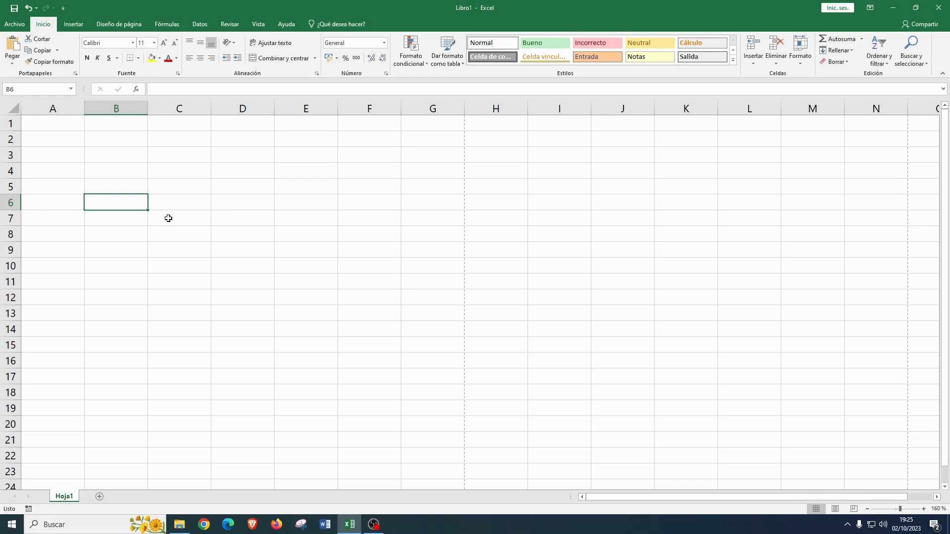
ctrl+scroll(179, 217, up, 1)
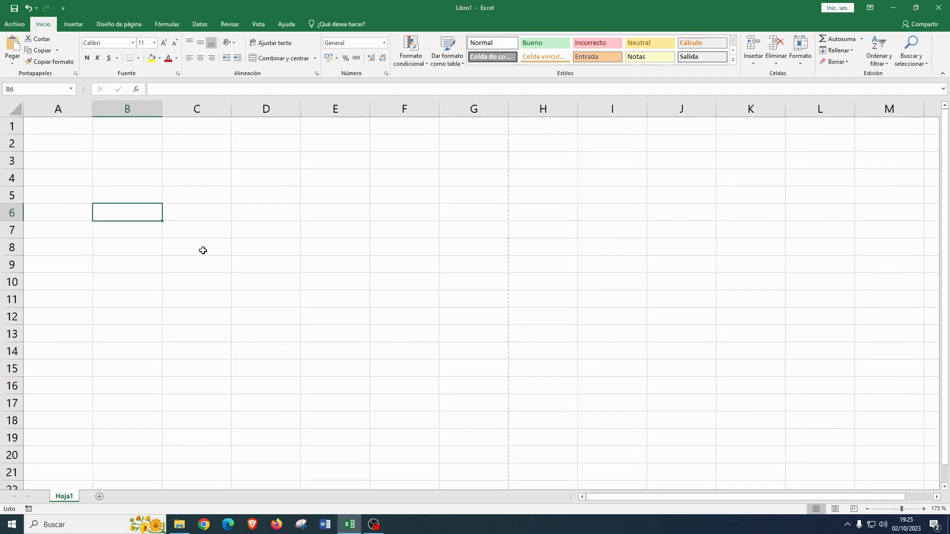
click(59, 183)
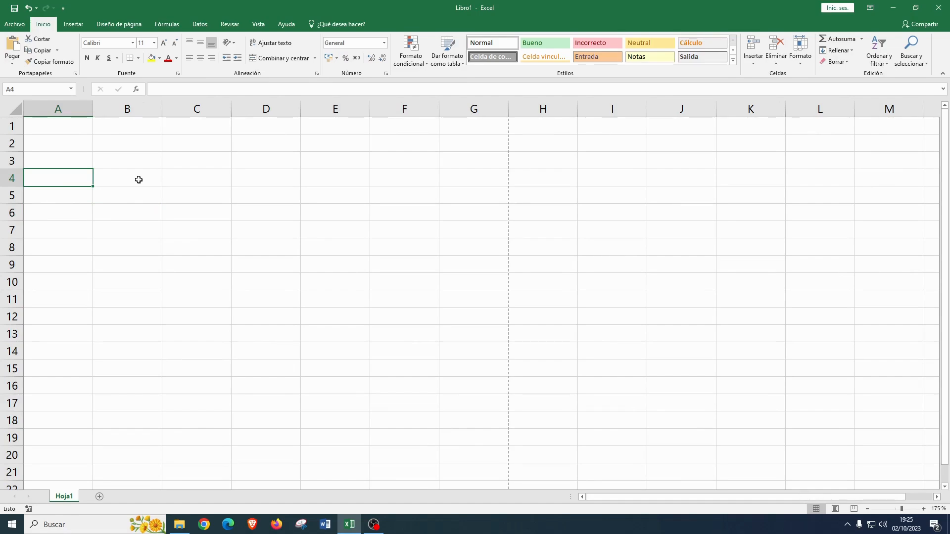
text(Madrid)
key(Tab)
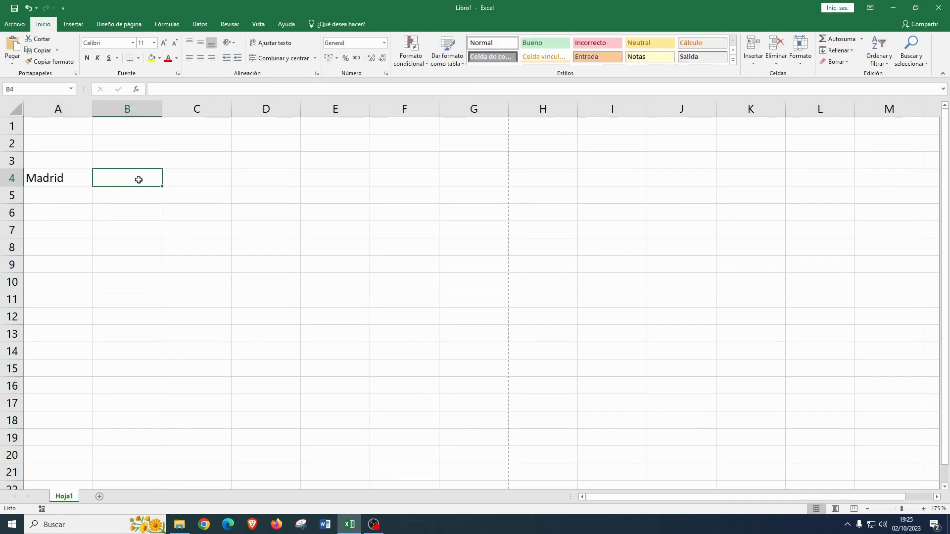
text(25/)
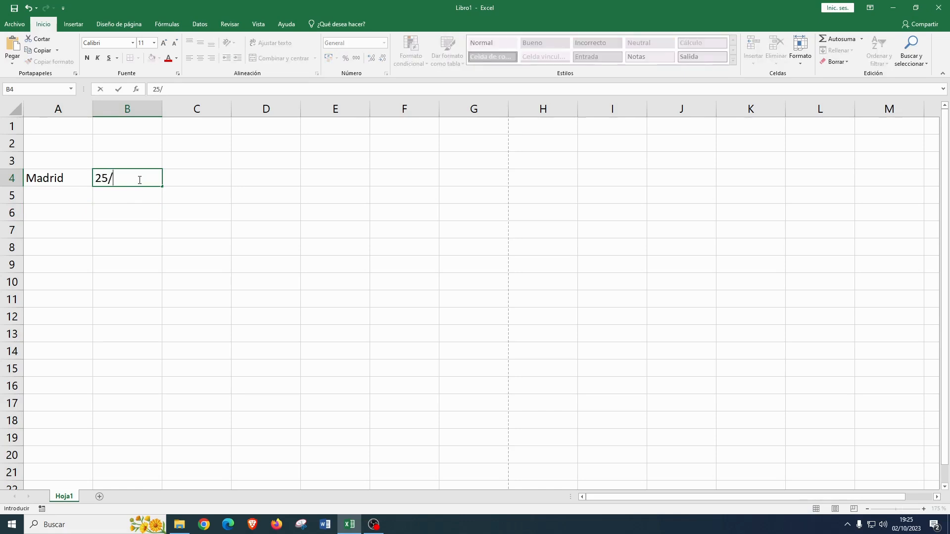
text(06/1953)
key(Return)
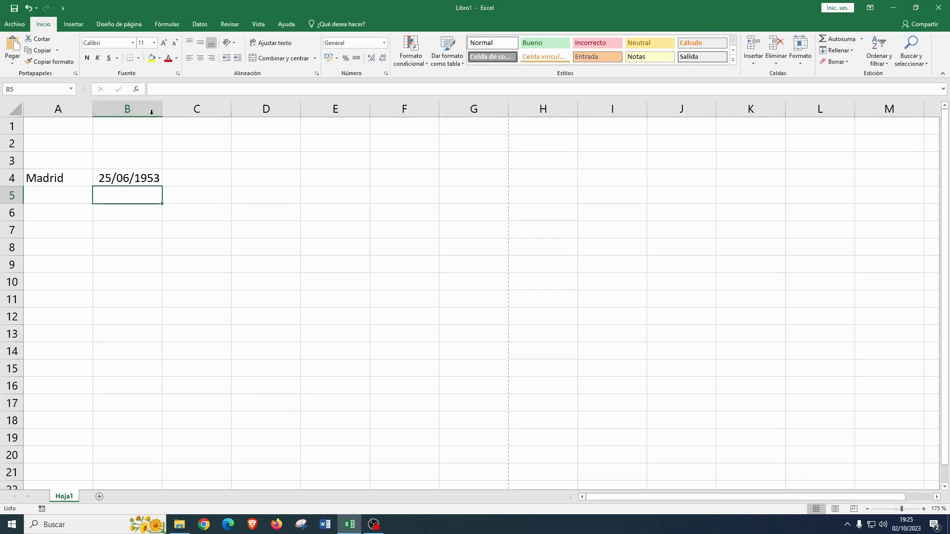
Widen columns B and C slightly and enter the date 2-3-1987 in cell C4.
drag(166, 105, 183, 106)
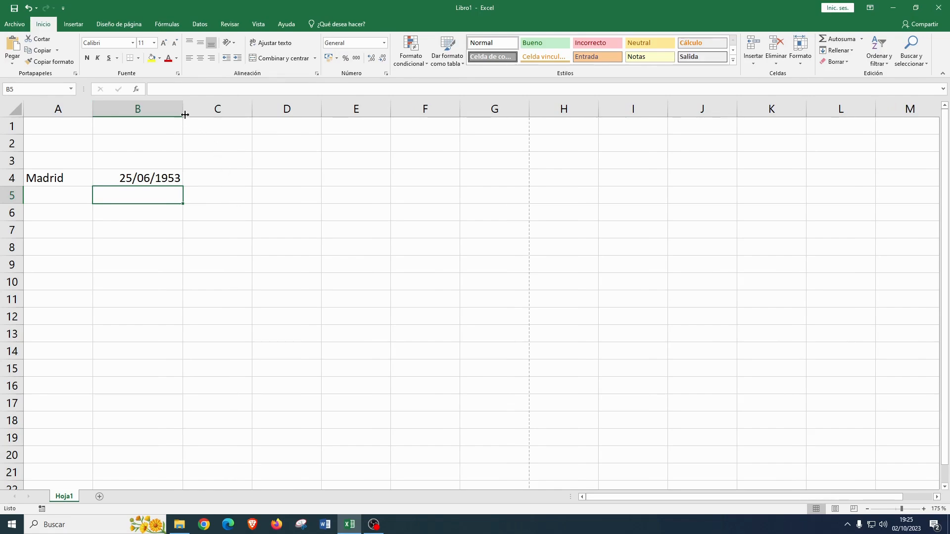
mouse_move(252, 109)
mouse_down()
mouse_move(299, 109)
mouse_move(241, 108)
mouse_move(268, 109)
mouse_up()
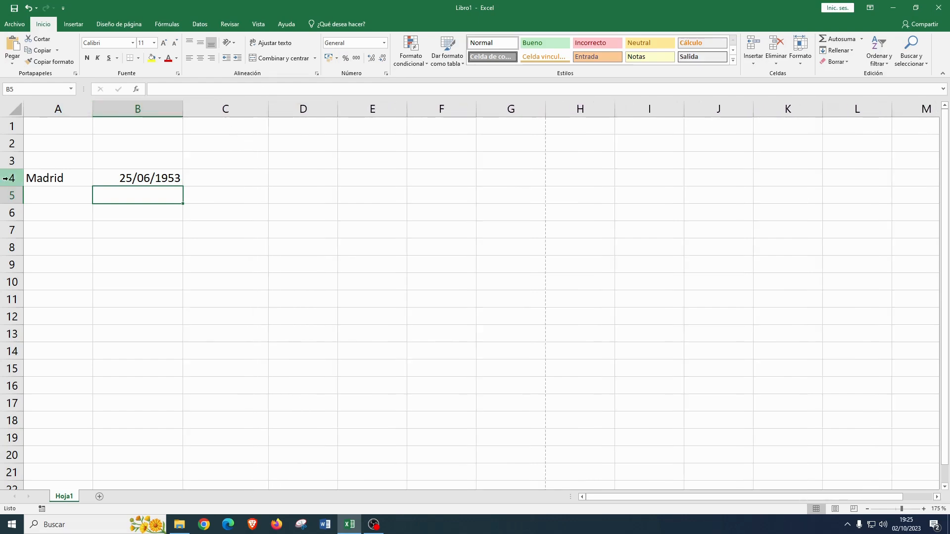
click(191, 180)
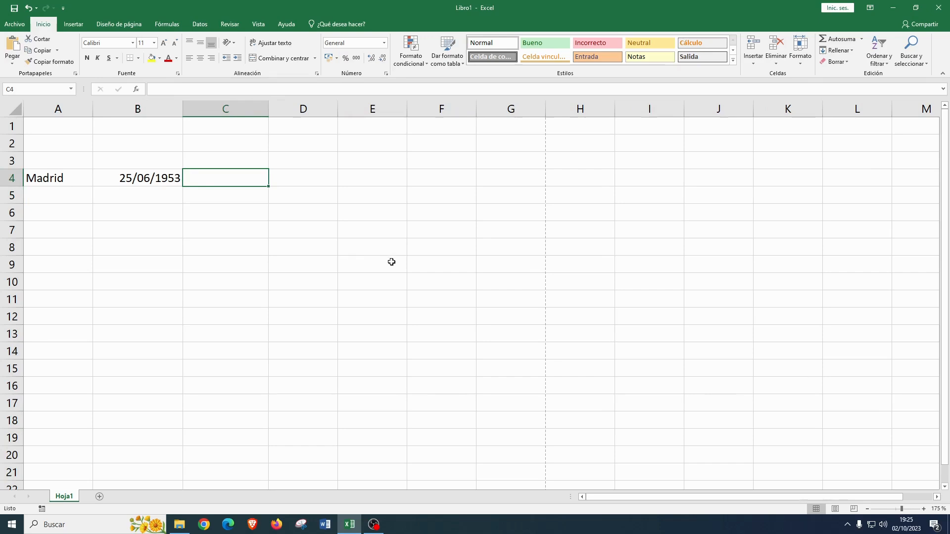
text(2-)
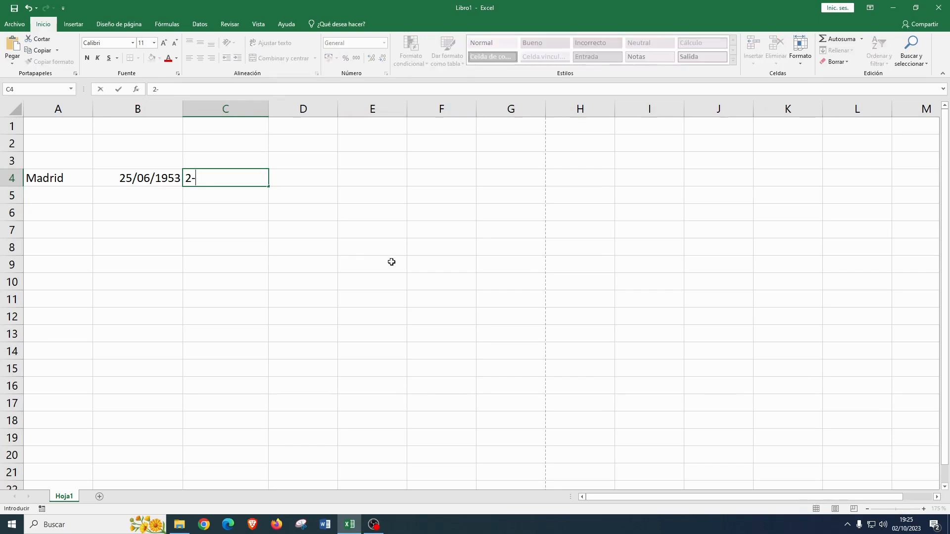
text(3-1987)
key(Return)
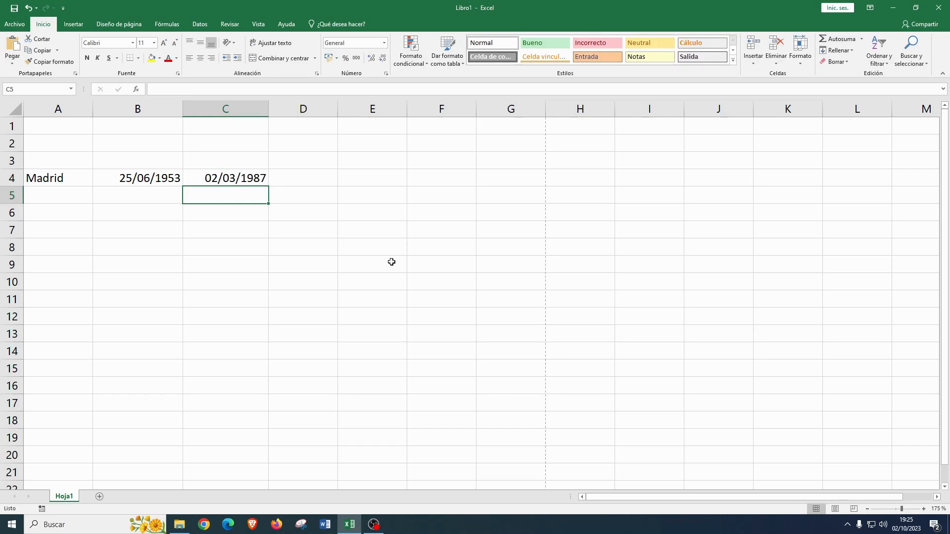
Enter 23.02.1986 with dot separators in cell D4 and widen column D slightly.
key(Right)
key(Up)
text(2)
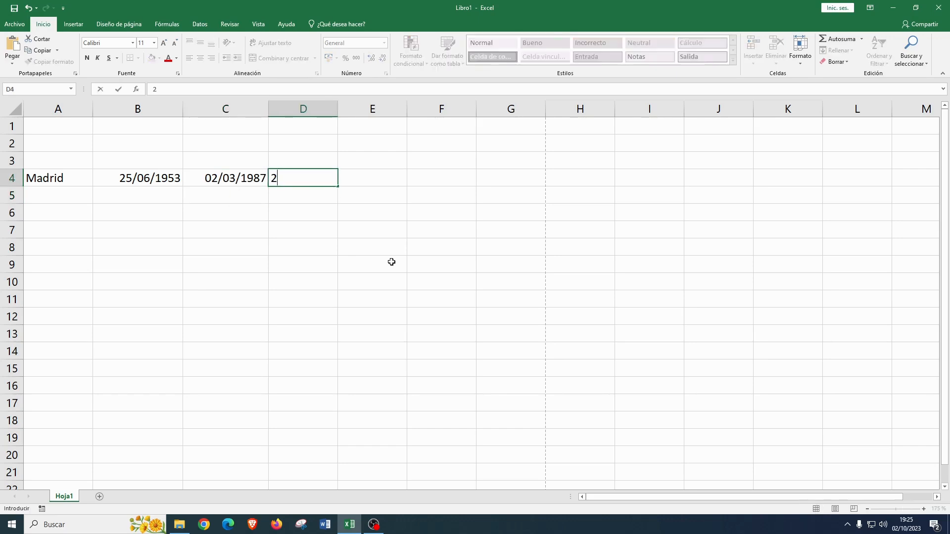
text(3.02.1986)
key(Tab)
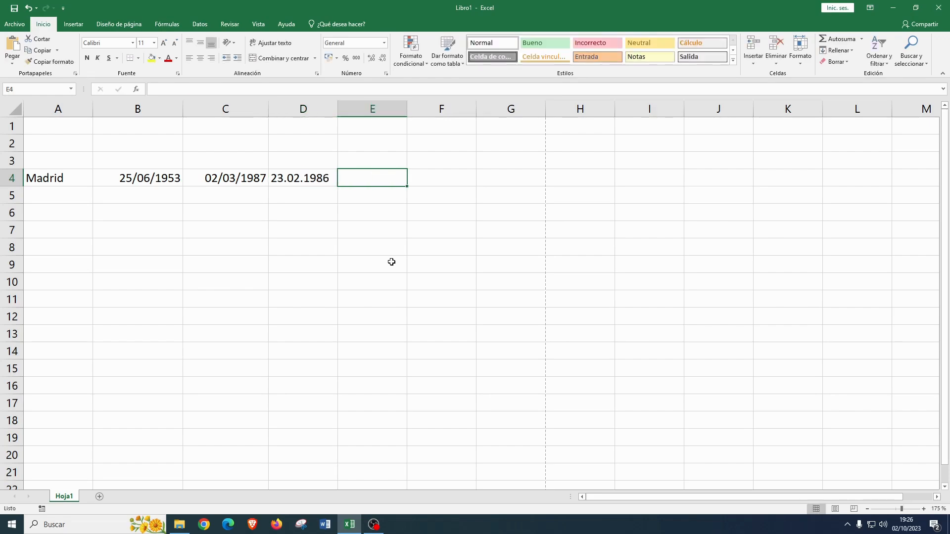
drag(338, 111, 354, 112)
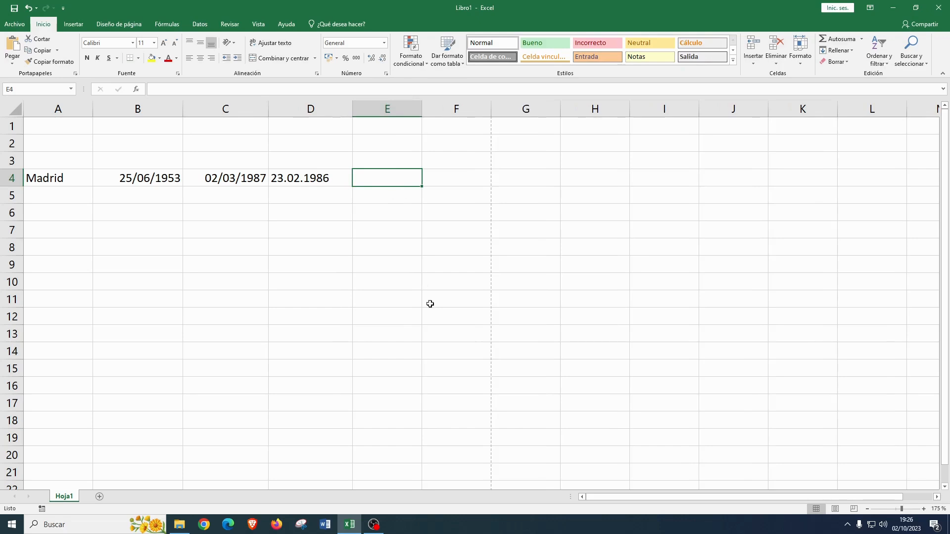
Fill cells E4 to G4 with the numbers 23, 23 € and 23,65.
text(23)
key(Tab)
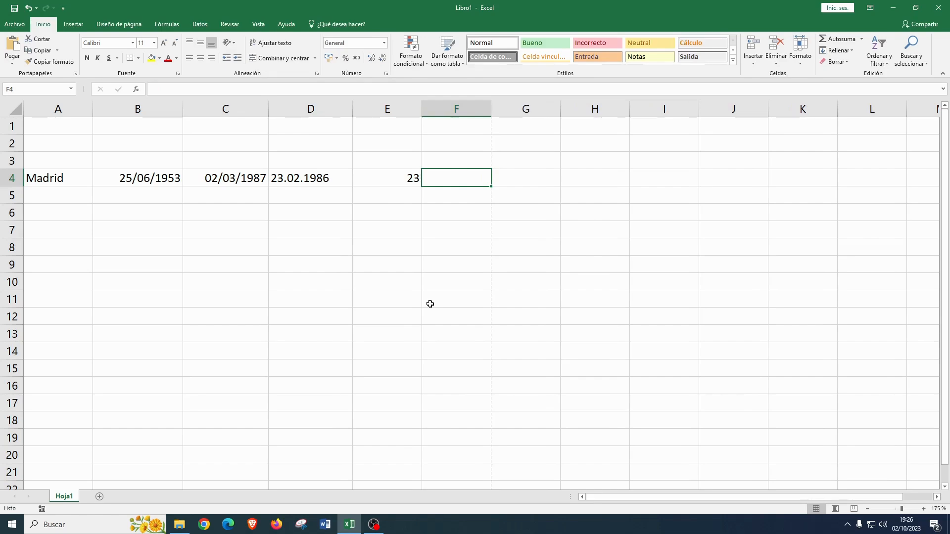
text(23 €)
key(Tab)
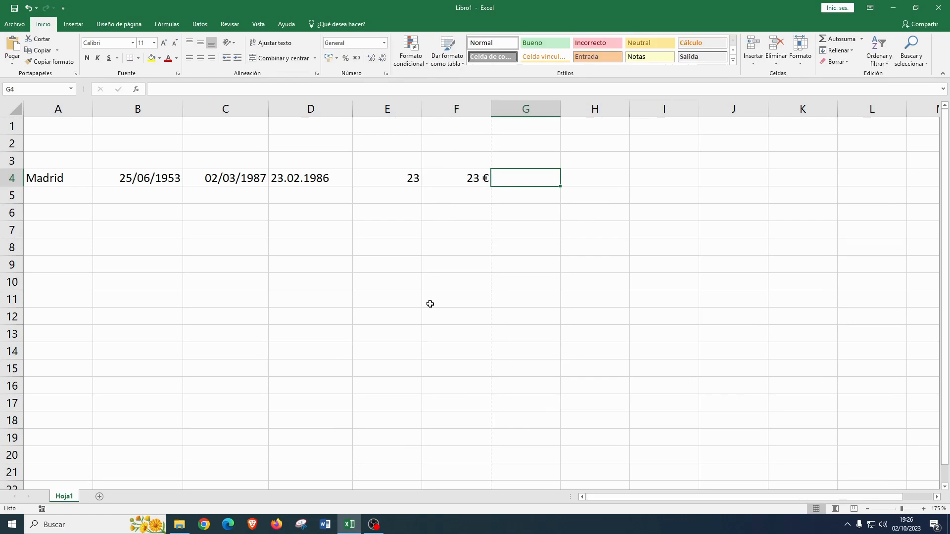
text(23)
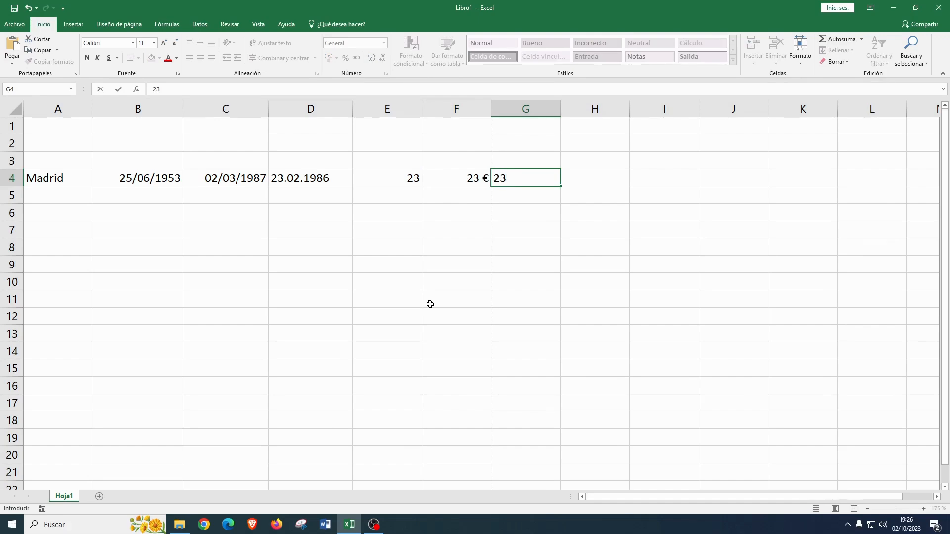
text(,65)
key(Return)
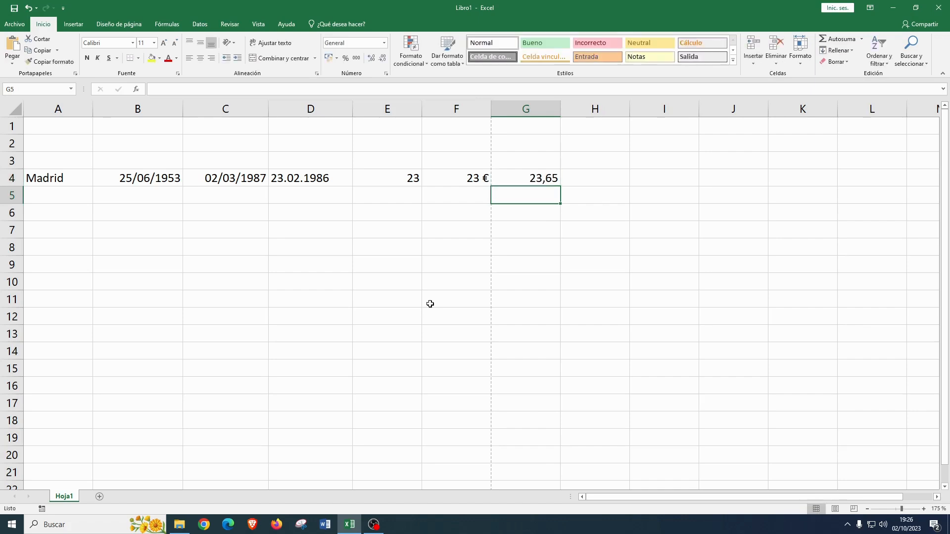
Enter 23.65 with a decimal point in cell H4 and the percentage 21% in cell I4.
key(Up)
key(Right)
text(23.65)
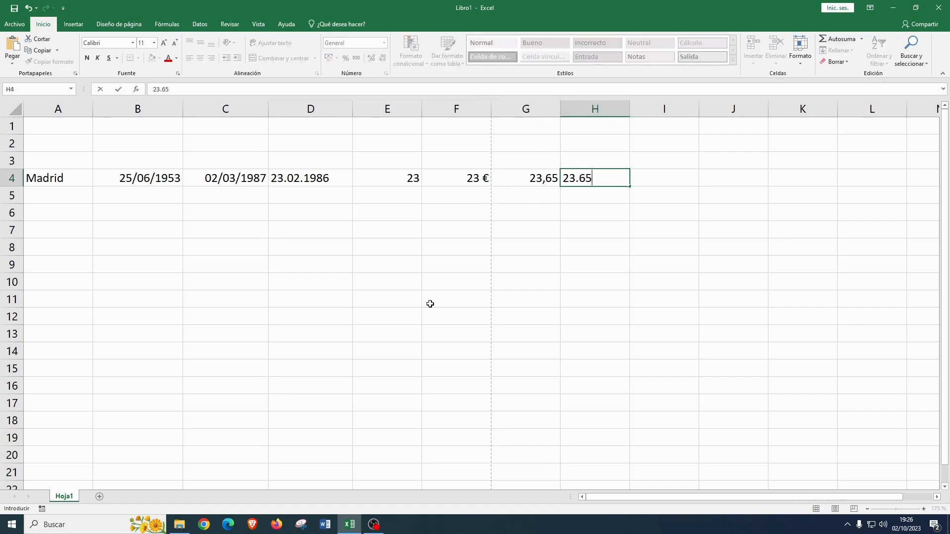
key(Tab)
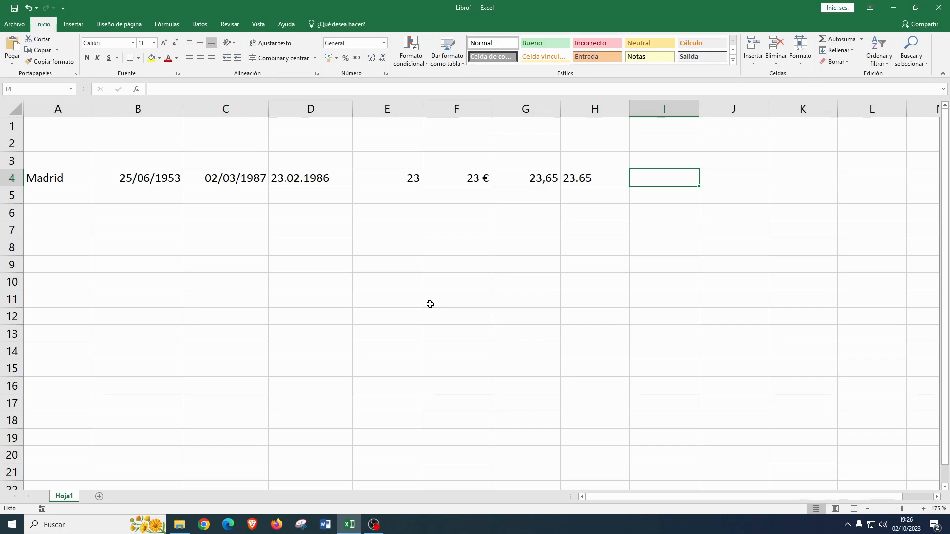
text(21%)
key(Return)
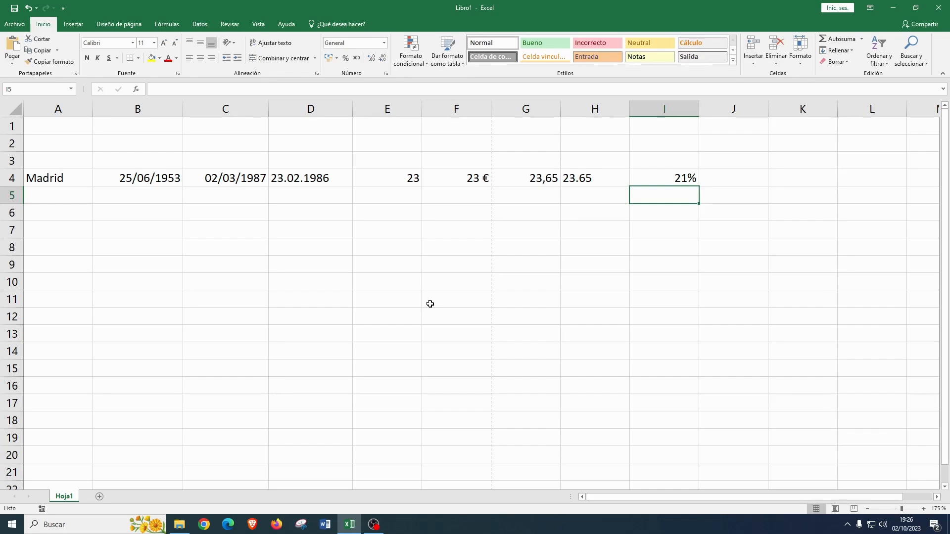
Enter Mes 2 in cell A8 and Trimestre 4 in cell B8.
key(Down)
key(Down)
key(Down)
key(Home)
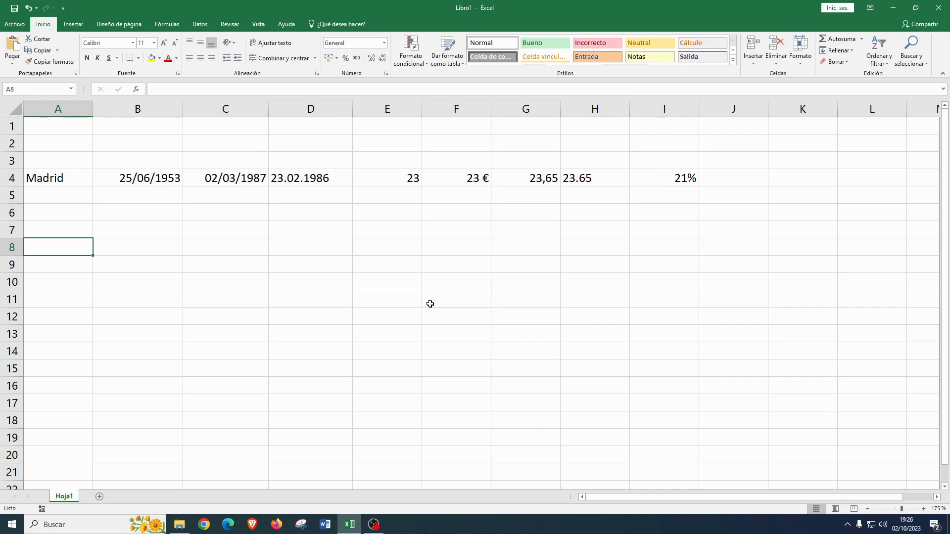
text(Mes )
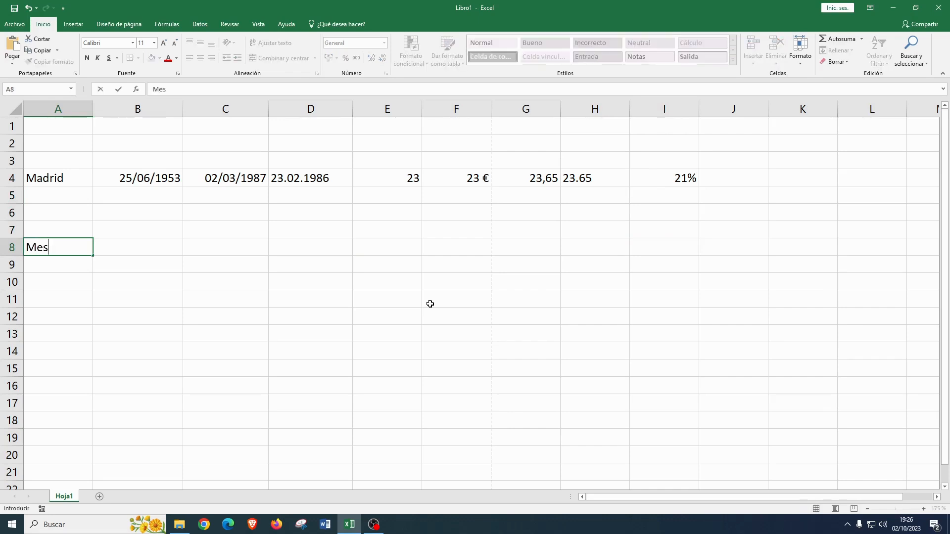
text(2)
key(Tab)
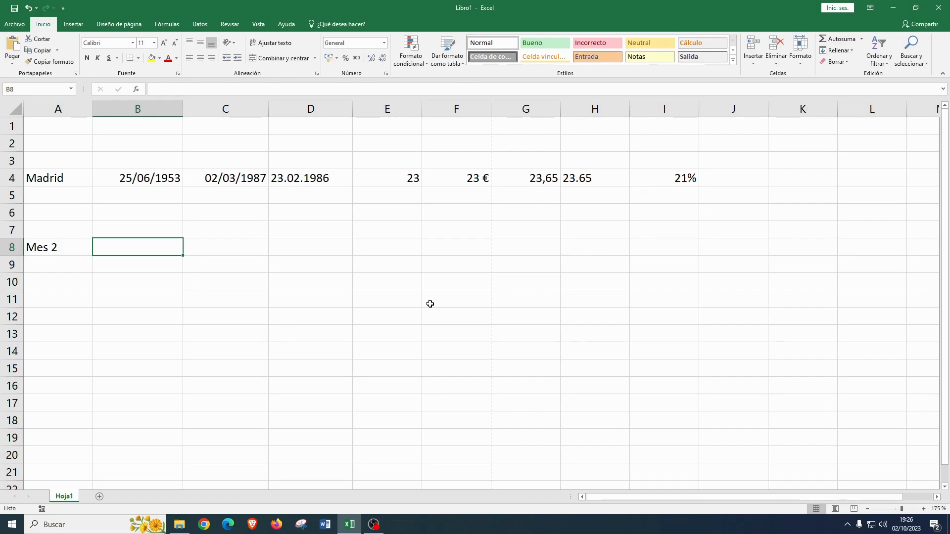
text(Trimestre)
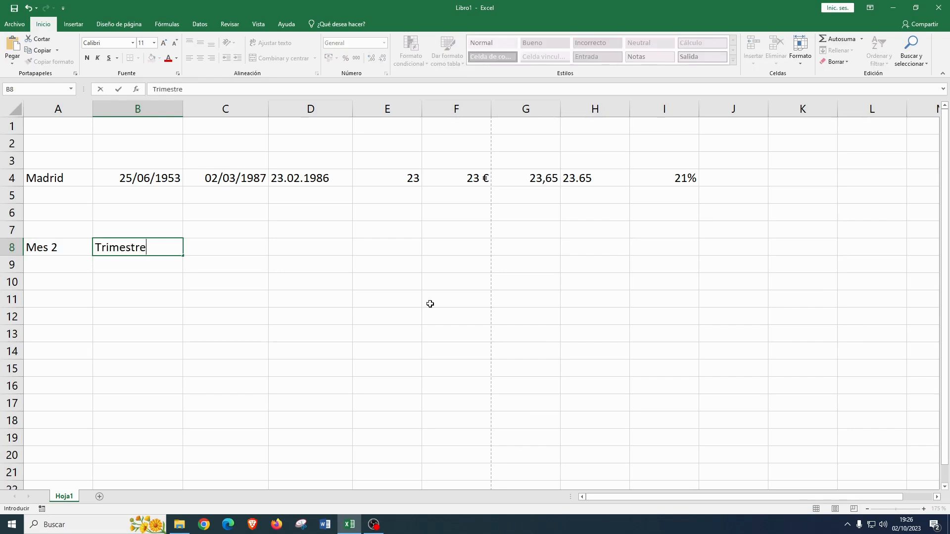
text( 4)
key(Return)
key(Up)
key(Right)
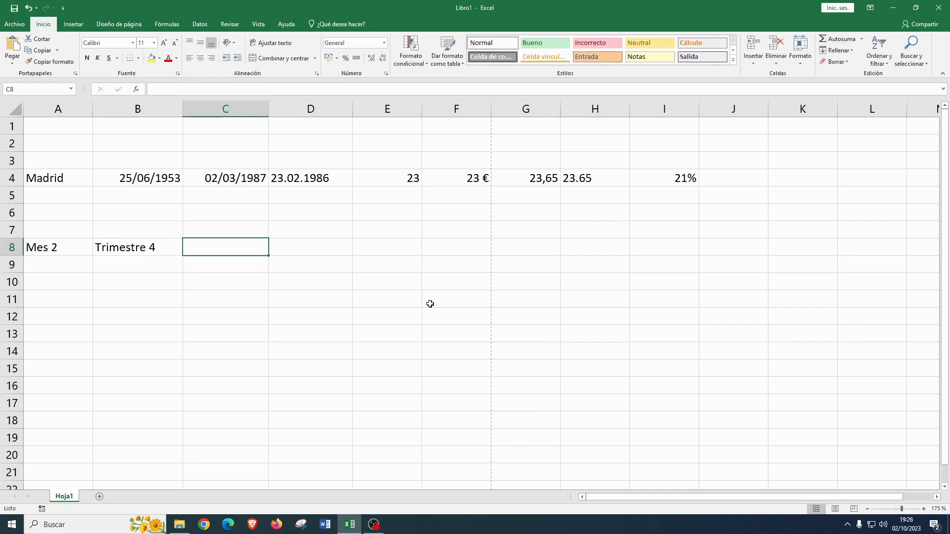
Enter Enero in cell C8 and Jueves in cell D8, adding the initial J if it is missing.
text(Enero)
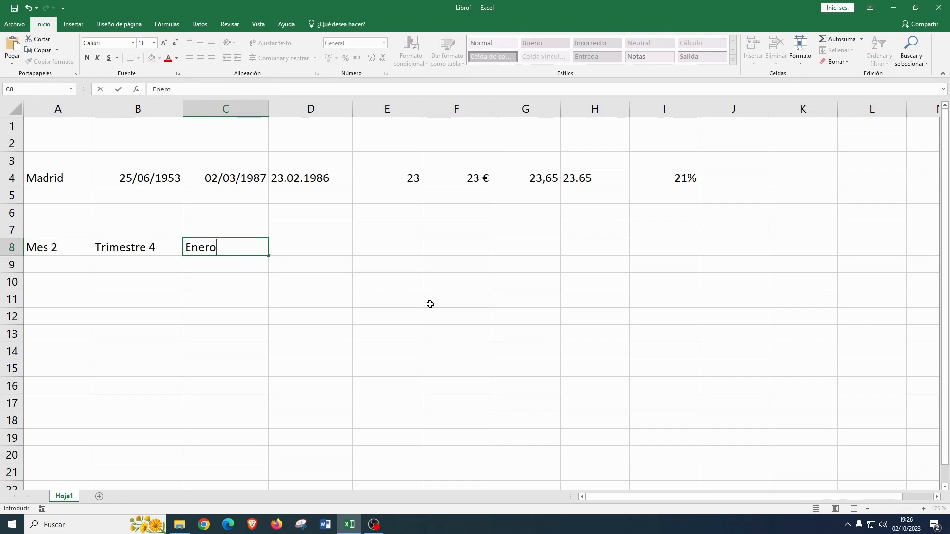
key(Tab)
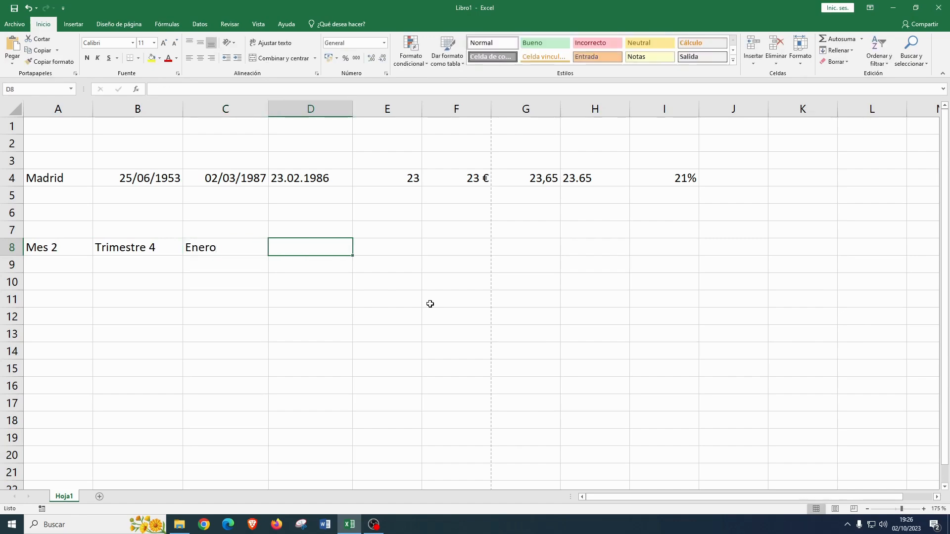
text(ueves)
key(Left)
key(Left)
key(Left)
key(Right)
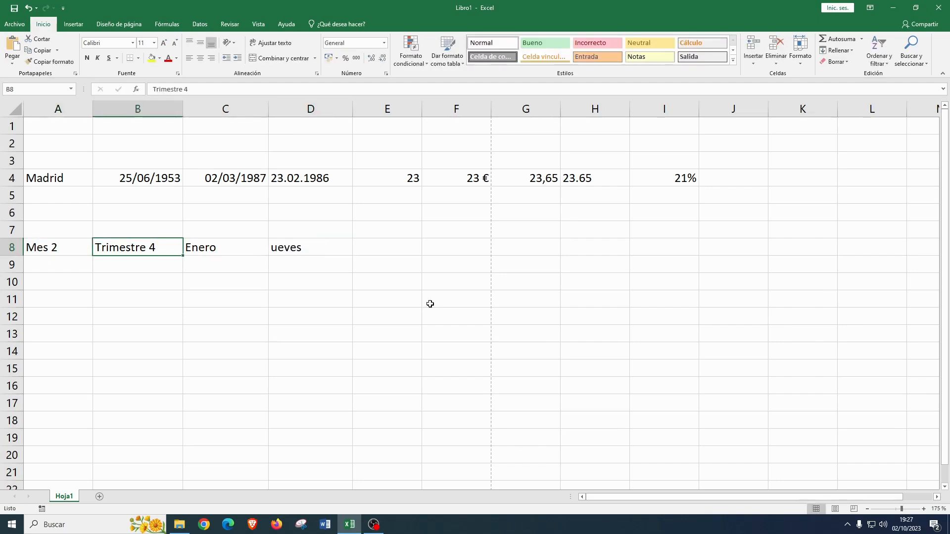
key(Right)
key(Right)
key(F2)
key(Home)
text(J)
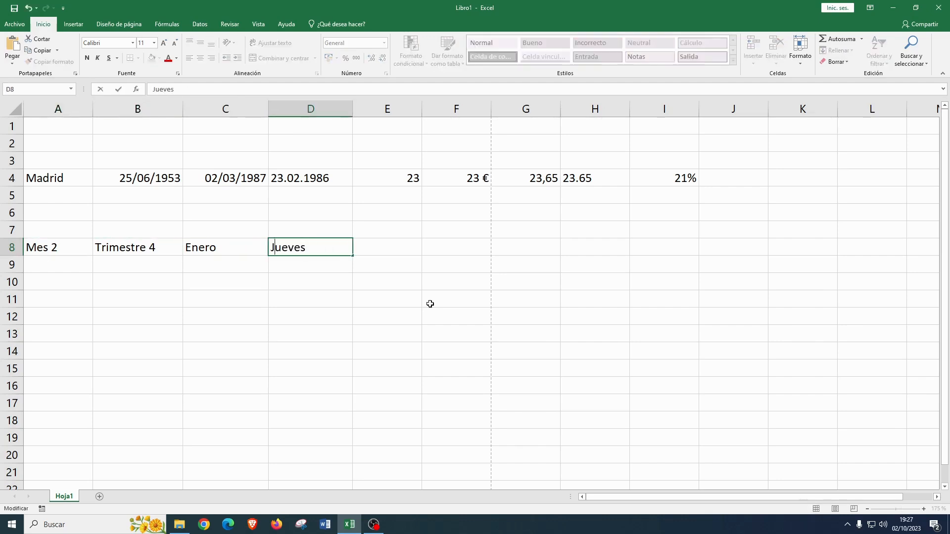
key(Return)
key(Right)
key(Up)
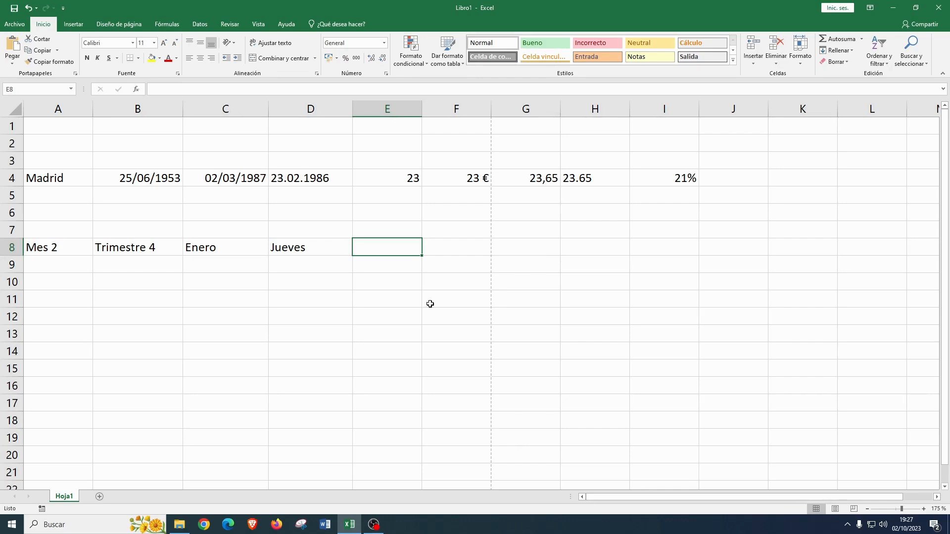
Review the text and text-number labels in cells A8 to D8 by selecting the range.
drag(49, 254, 253, 254)
click(283, 281)
drag(56, 248, 290, 249)
click(155, 288)
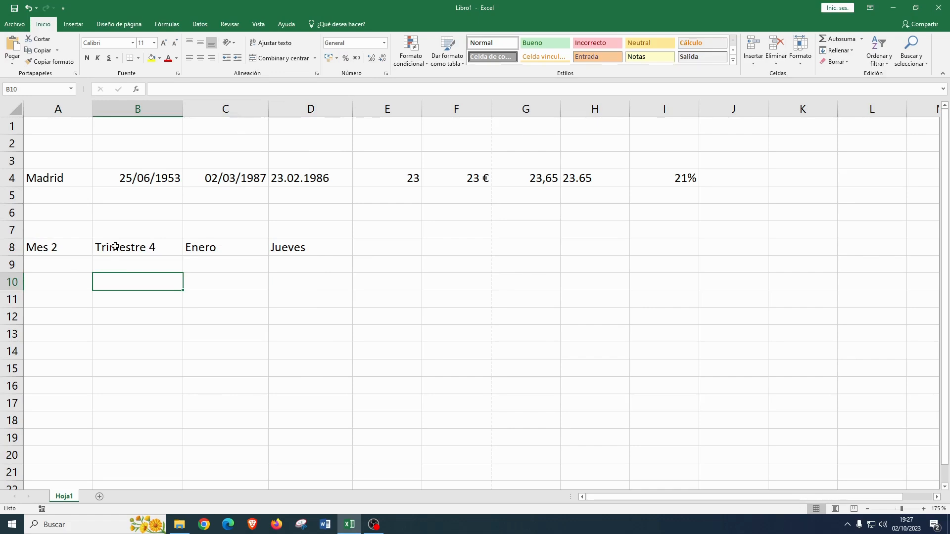
click(175, 341)
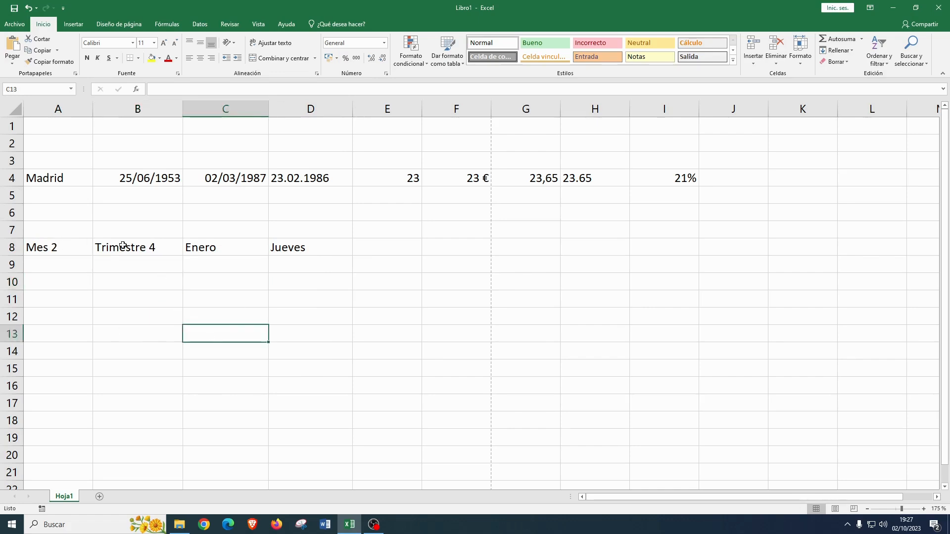
drag(78, 248, 306, 249)
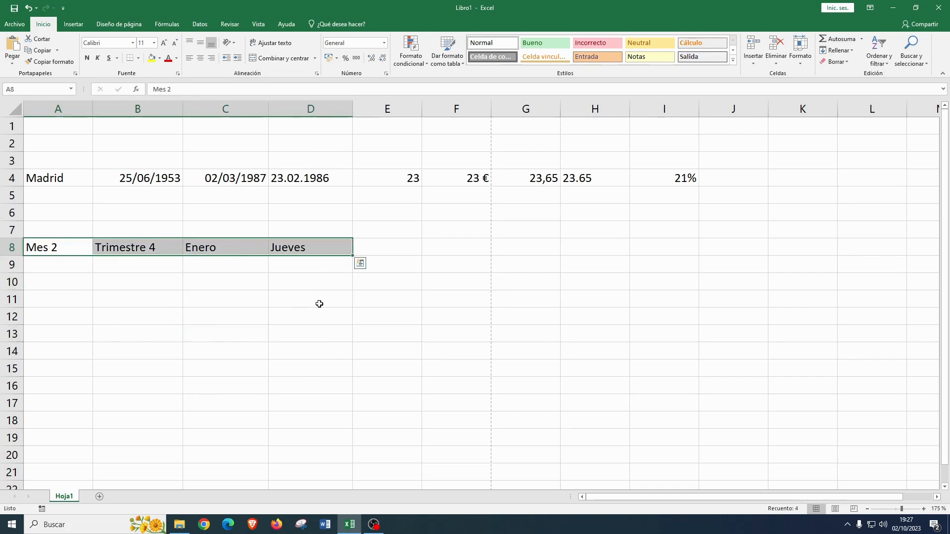
click(312, 328)
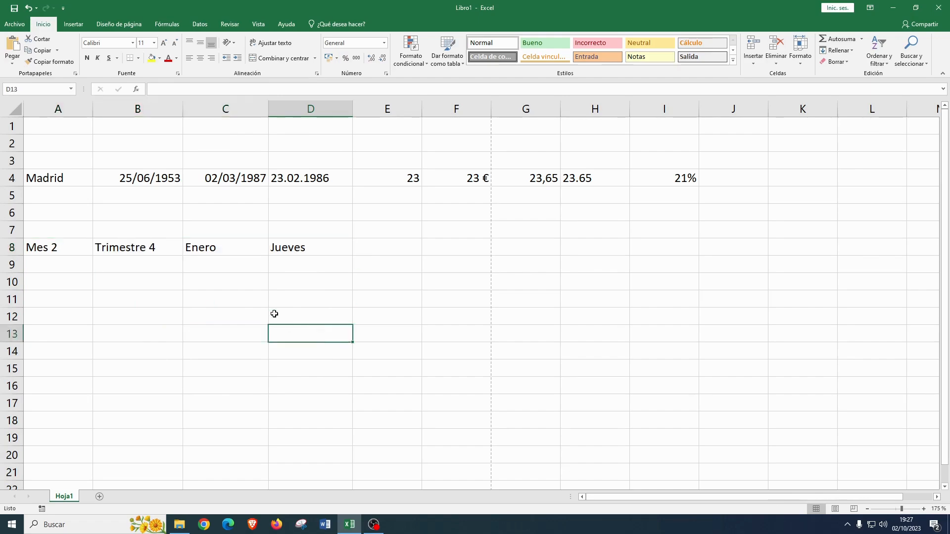
drag(64, 248, 297, 248)
click(310, 299)
drag(138, 160, 387, 282)
click(566, 326)
Move the labels in cells A8 to D8 up to cells J4 to M4, directly after the percentage.
drag(65, 253, 307, 249)
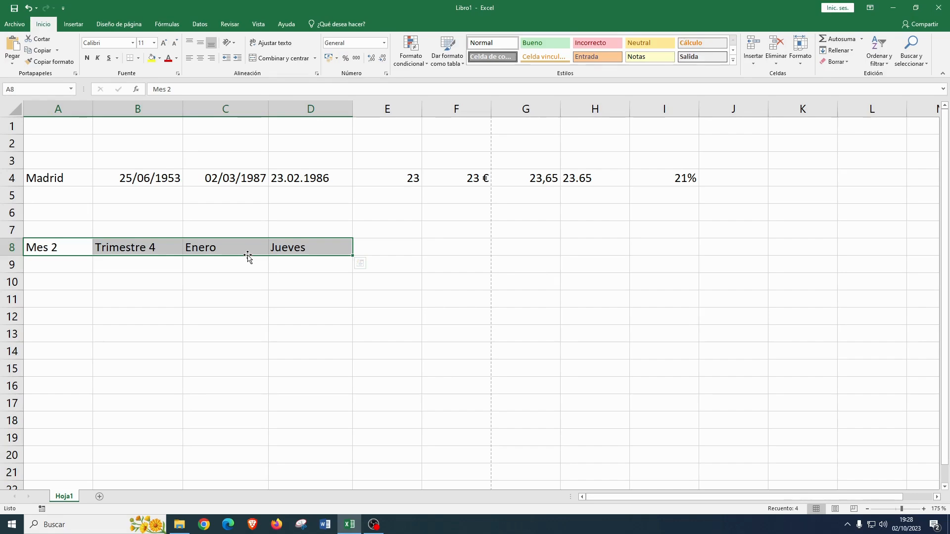
drag(248, 257, 866, 184)
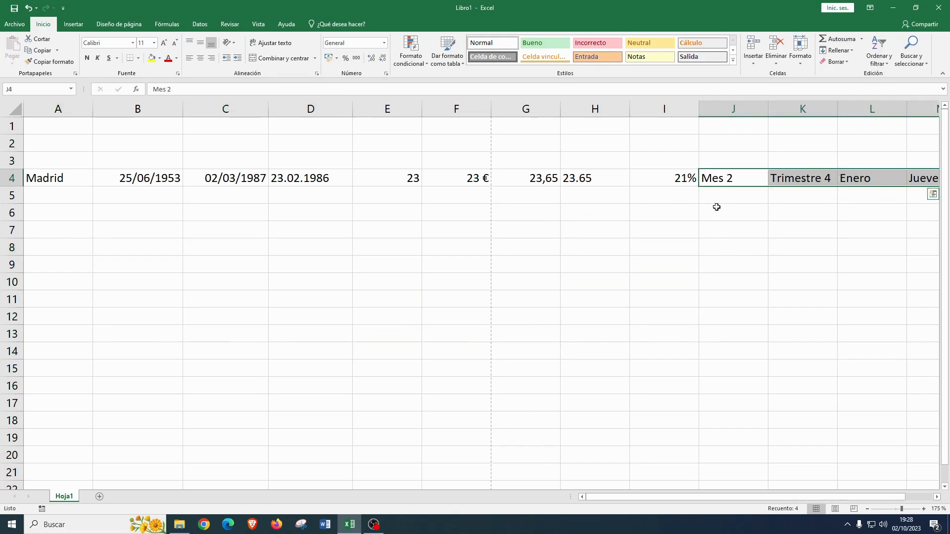
ctrl+scroll(708, 250, down, 1)
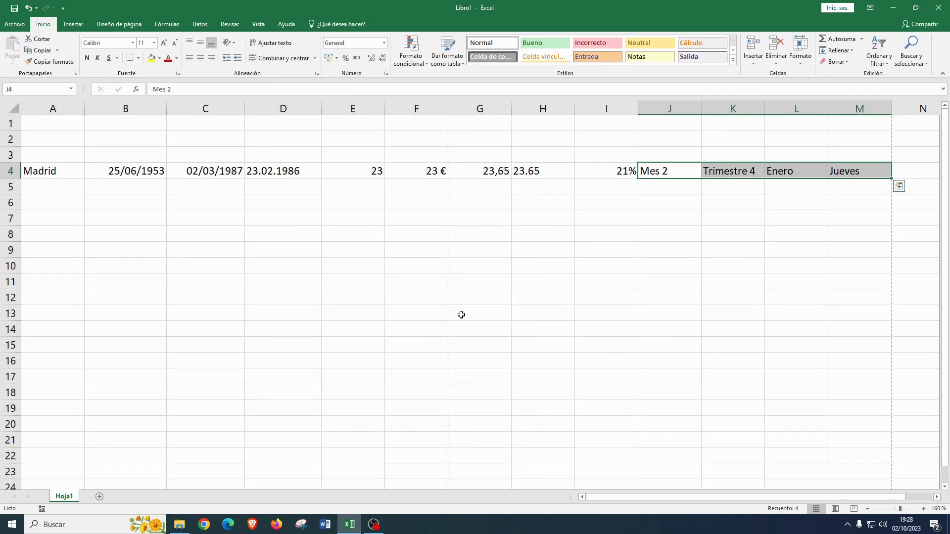
click(435, 313)
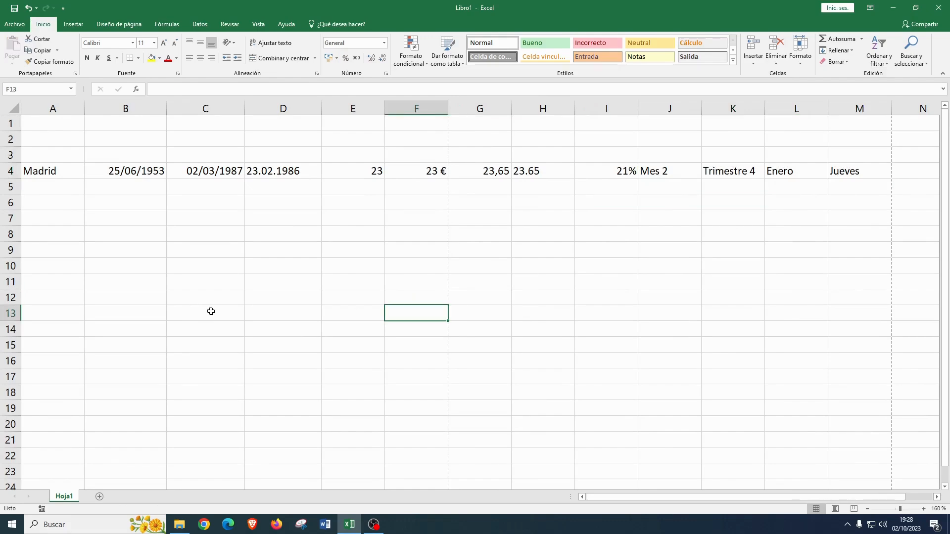
ctrl+scroll(289, 395, up, 2)
ctrl+scroll(290, 394, up, 1)
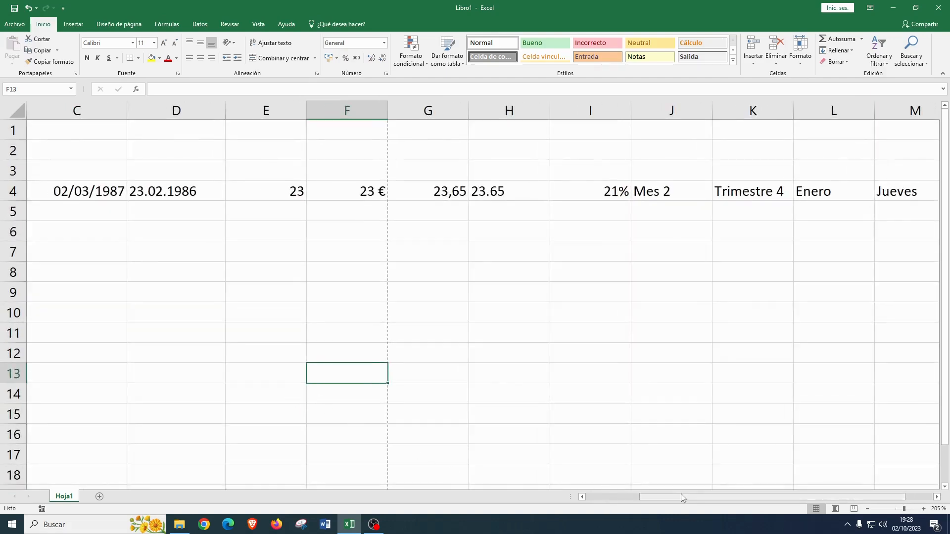
ctrl+scroll(672, 495, down, 1)
ctrl+scroll(646, 395, down, 2)
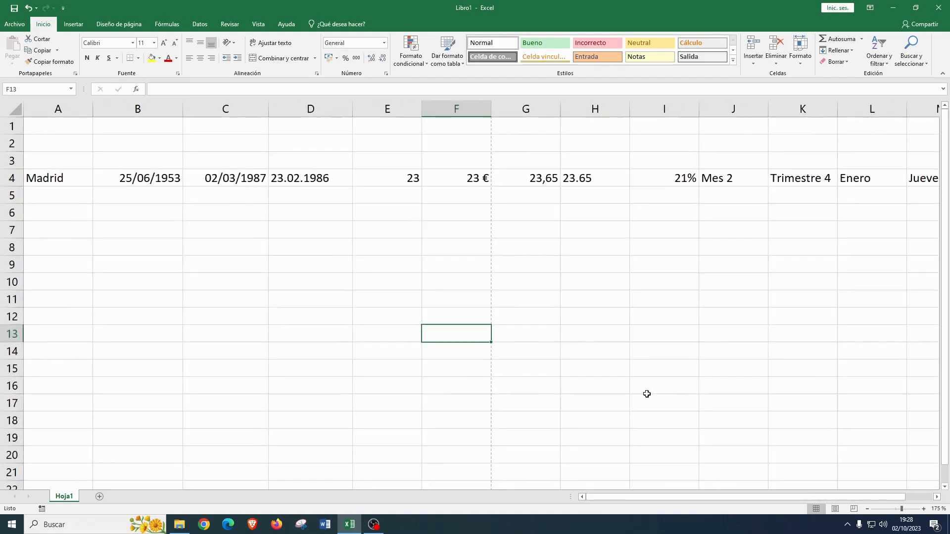
Move the contents of cells G4 to M4 down to row 19, starting in cell A19.
drag(476, 171, 839, 176)
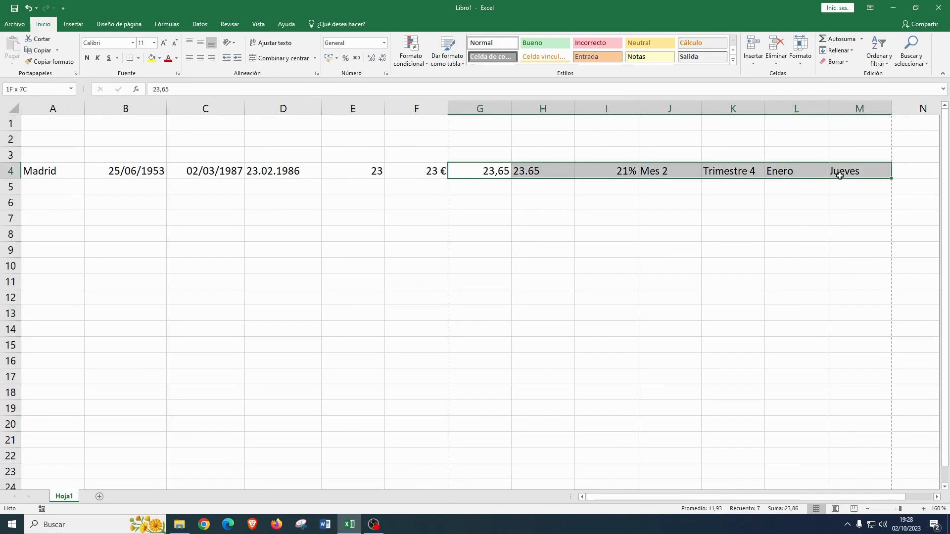
drag(484, 177, 34, 404)
scroll(122, 328, up, 2)
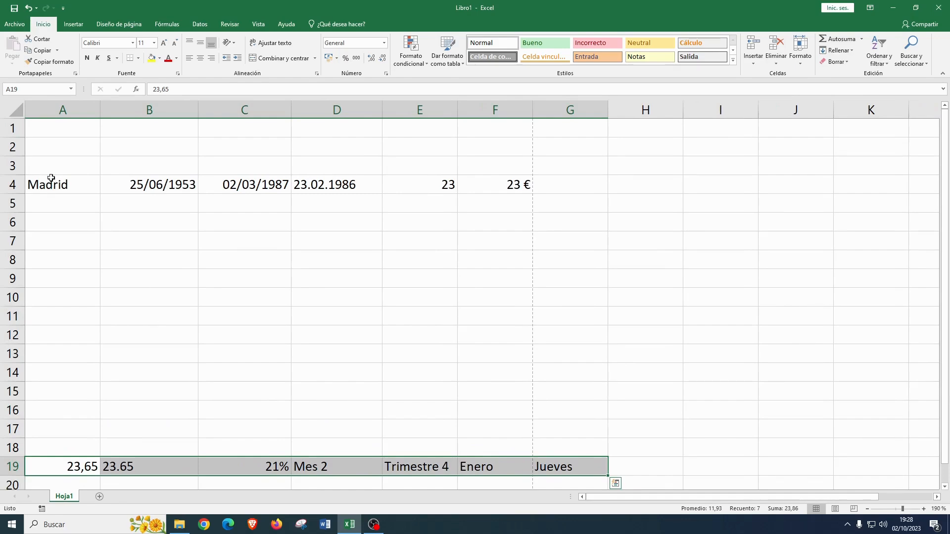
key(ctrl+q)
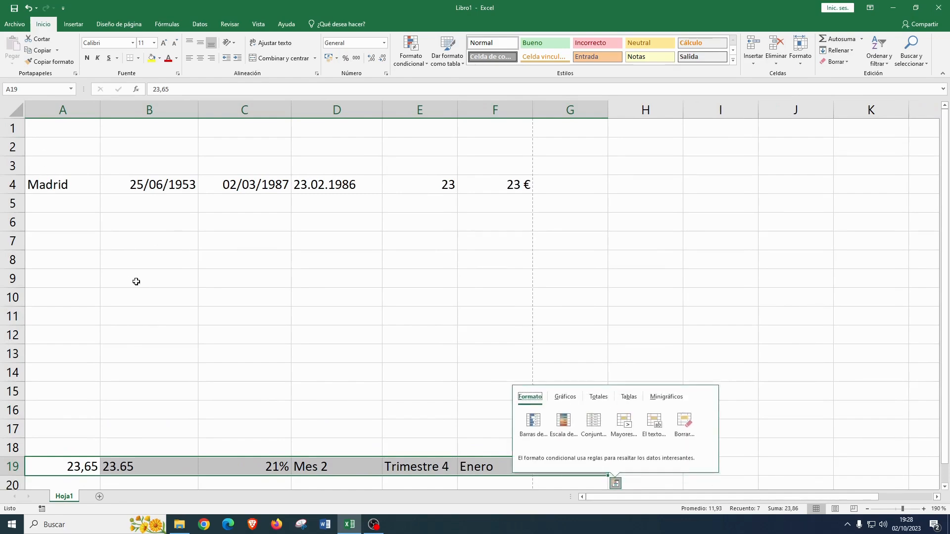
scroll(250, 257, down, 4)
scroll(247, 255, up, 3)
click(248, 259)
Compare the date entries in cells B4, C4 and D4.
scroll(248, 268, up, 2)
scroll(220, 271, up, 2)
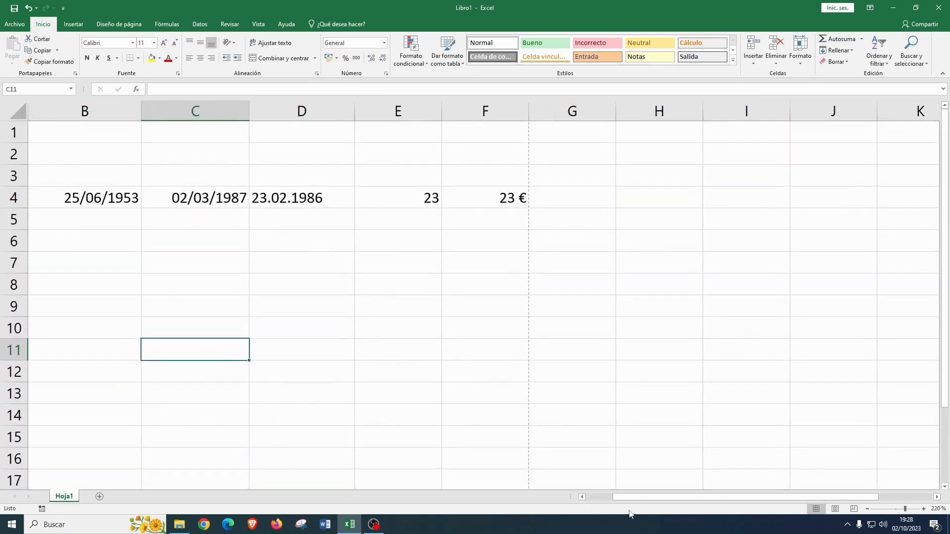
drag(624, 497, 569, 497)
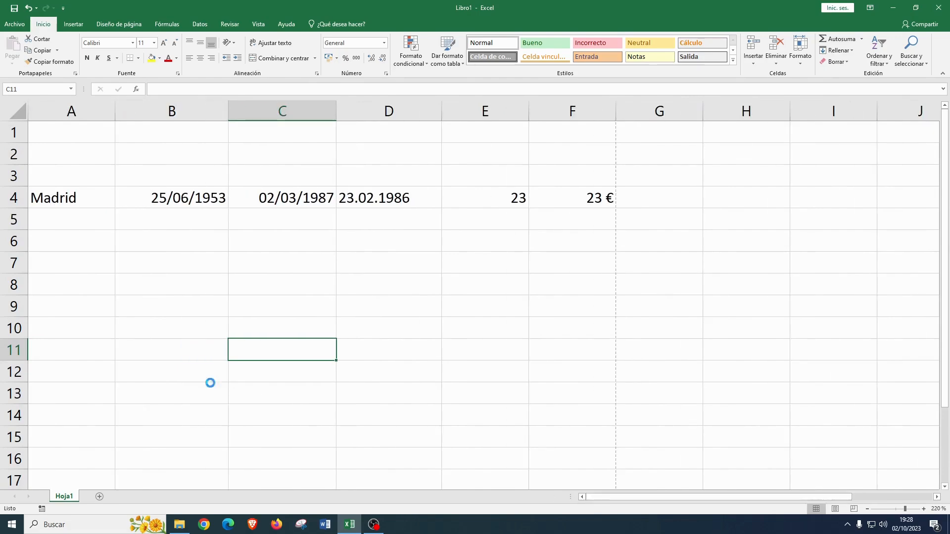
scroll(208, 381, down, 1)
scroll(184, 371, down, 2)
scroll(185, 371, up, 1)
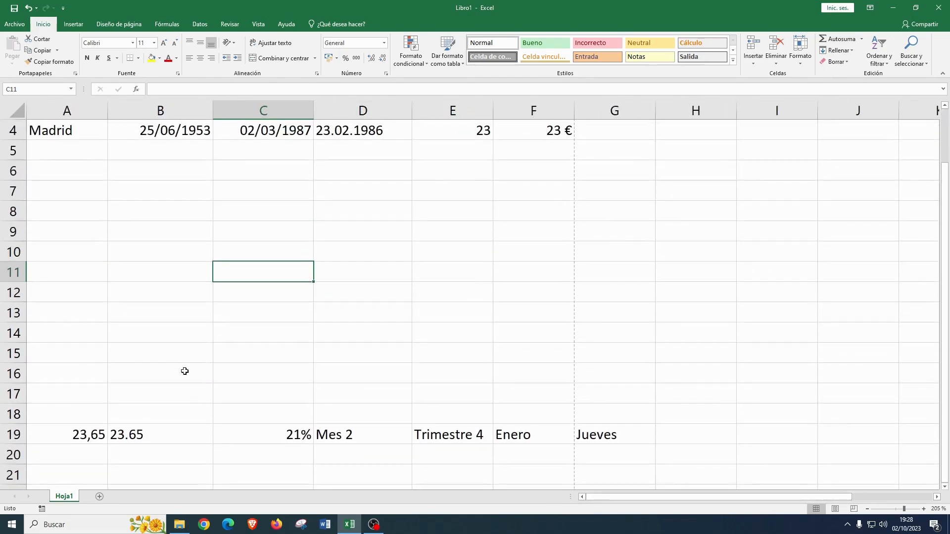
click(944, 105)
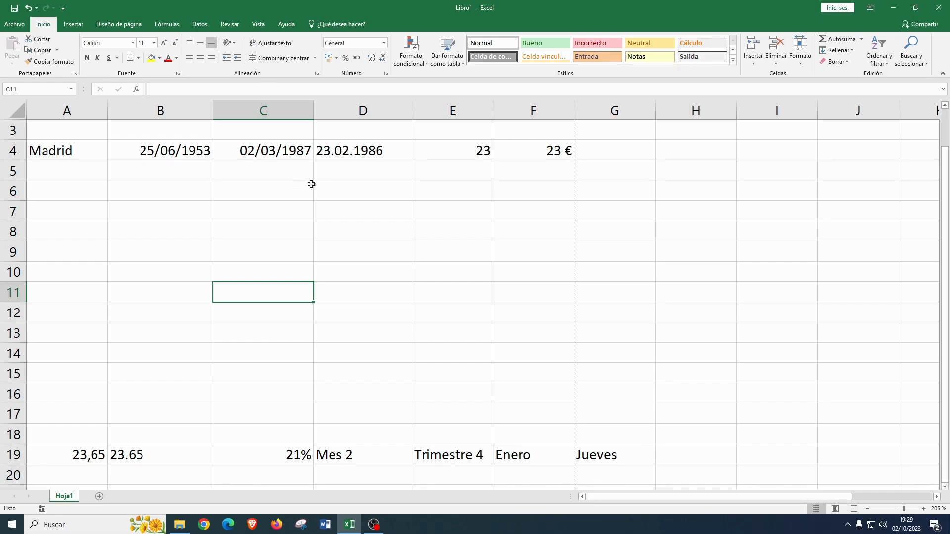
click(399, 147)
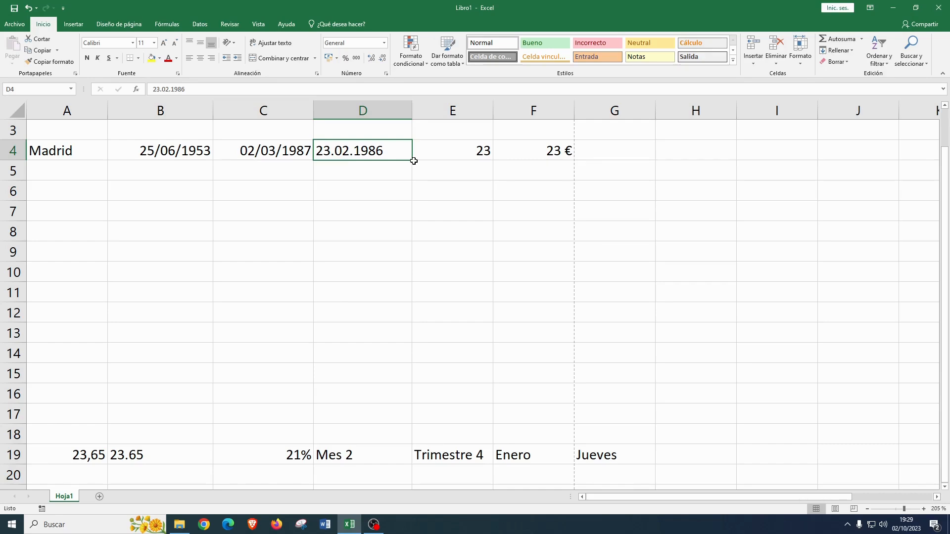
click(130, 145)
click(242, 147)
click(208, 147)
click(227, 146)
click(160, 148)
click(250, 148)
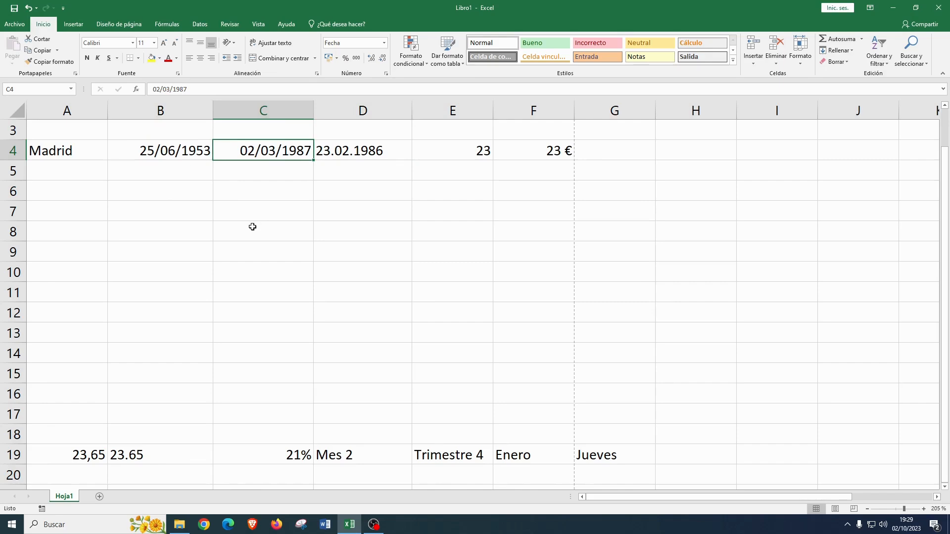
Enter the nonexistent date 30/02/2005 in cell G4 and widen column G slightly.
click(611, 153)
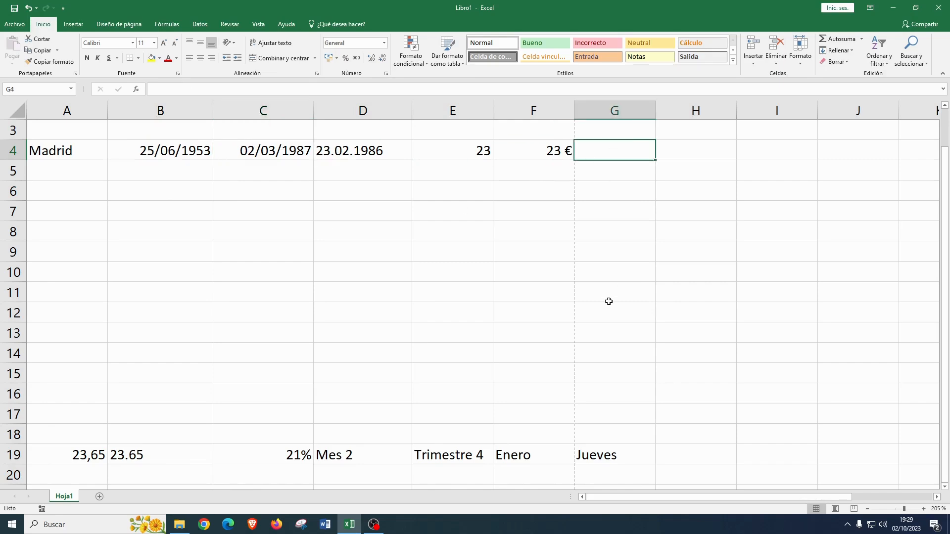
text(30/02/2005)
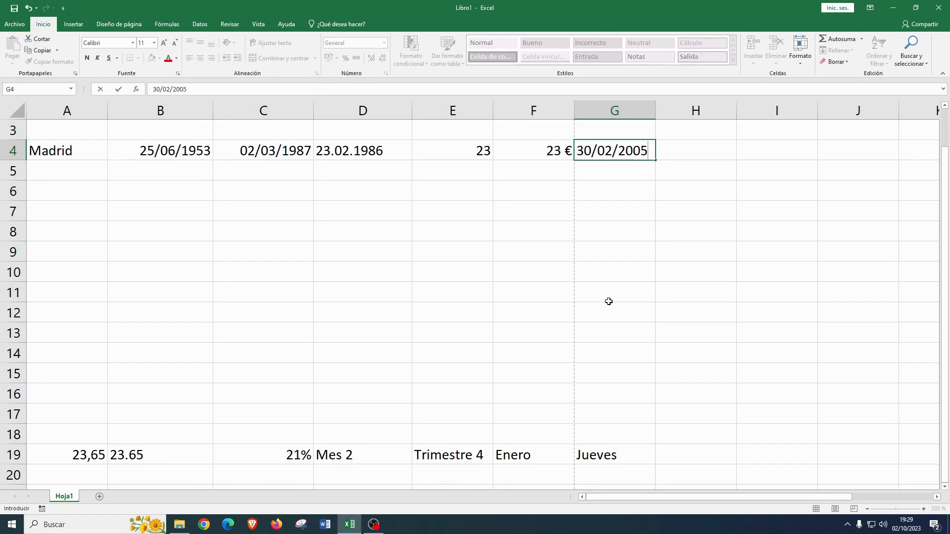
key(Return)
drag(655, 105, 676, 105)
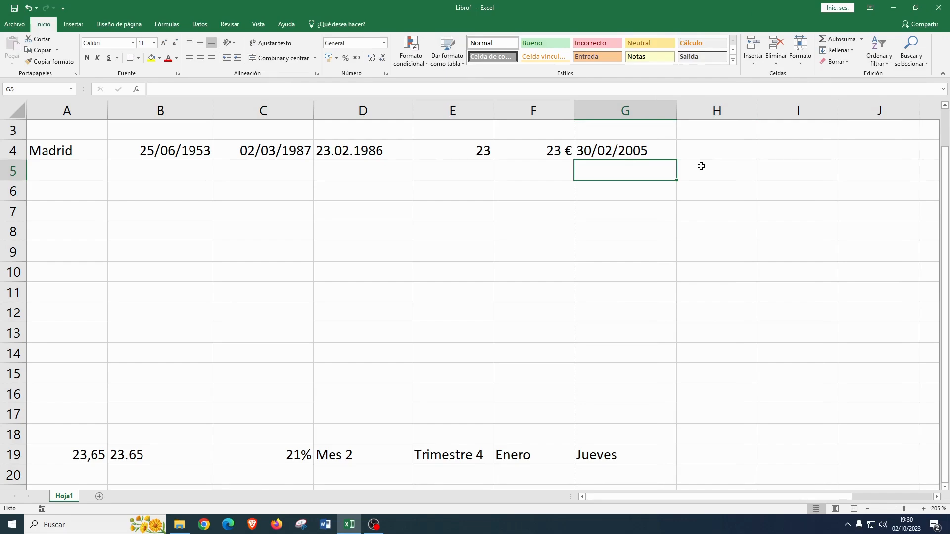
Enter the pre-1900 date 05/06/1896 in cell H4 and widen column H slightly.
click(731, 143)
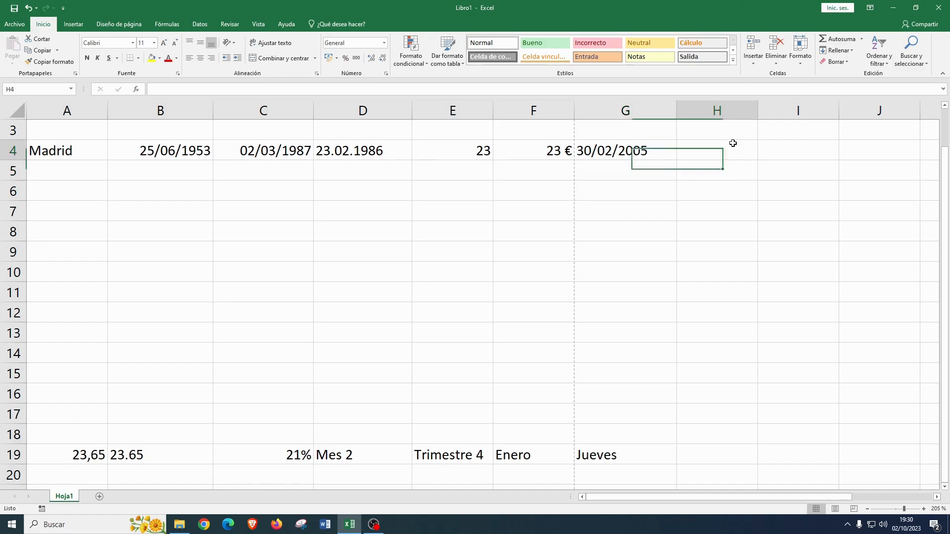
text(05/06/1896)
key(Return)
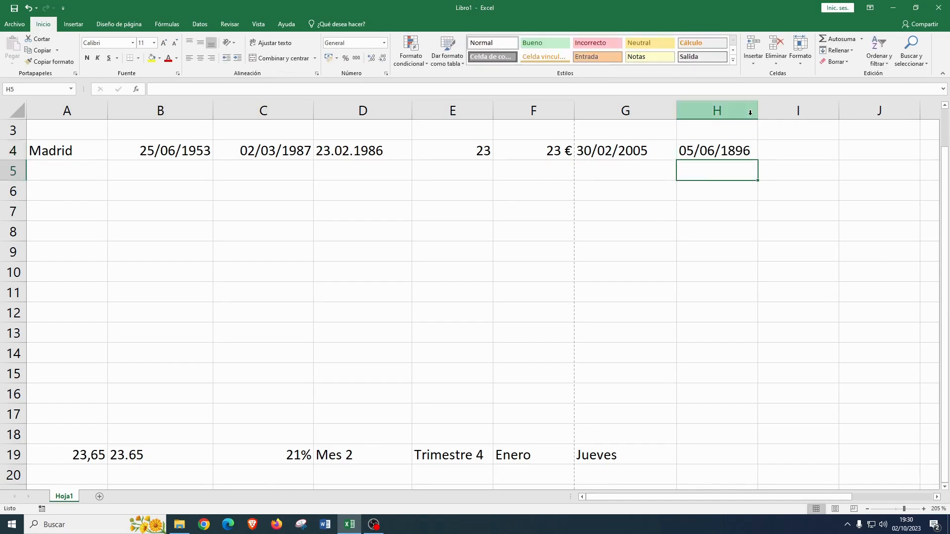
drag(758, 110, 778, 109)
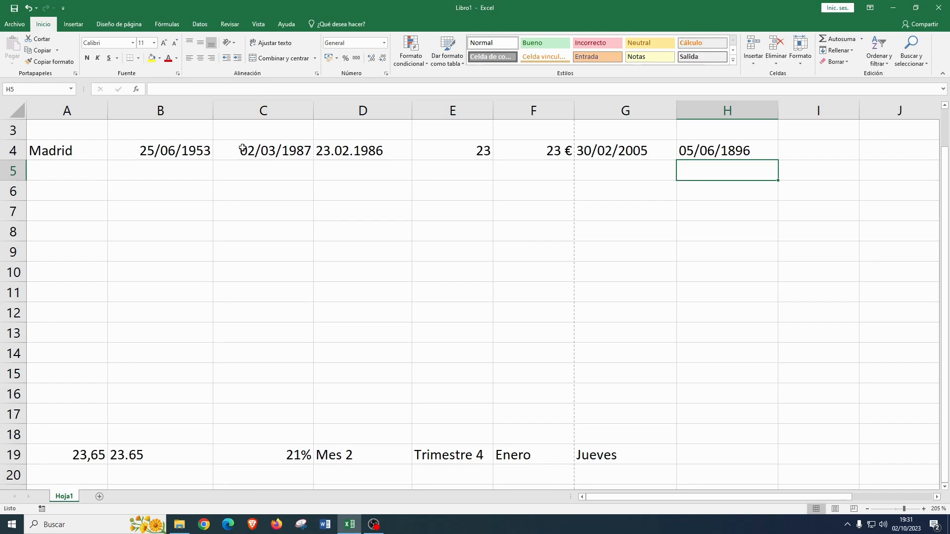
Check the date entries in D4 and H4, the numbers in E4 and F4, and the percentage in C19.
click(359, 151)
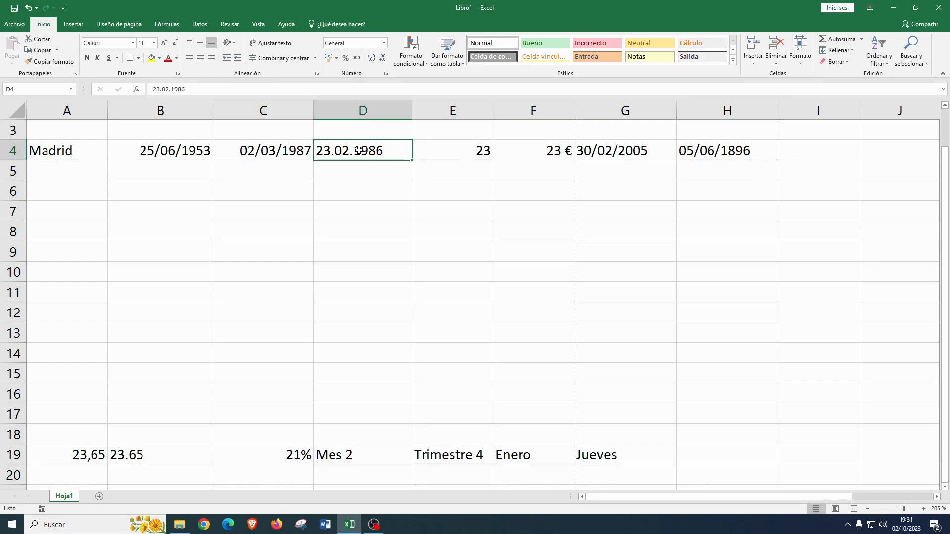
click(720, 149)
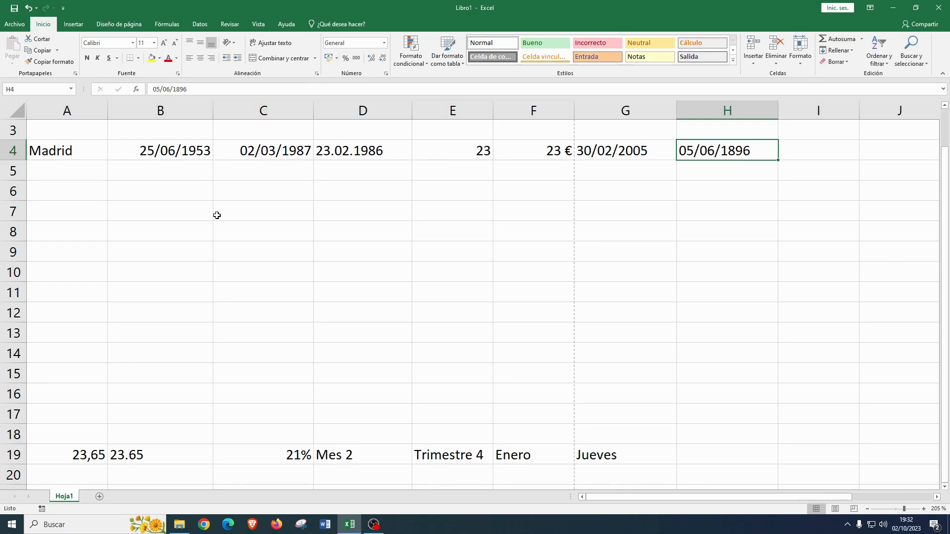
click(449, 148)
click(518, 155)
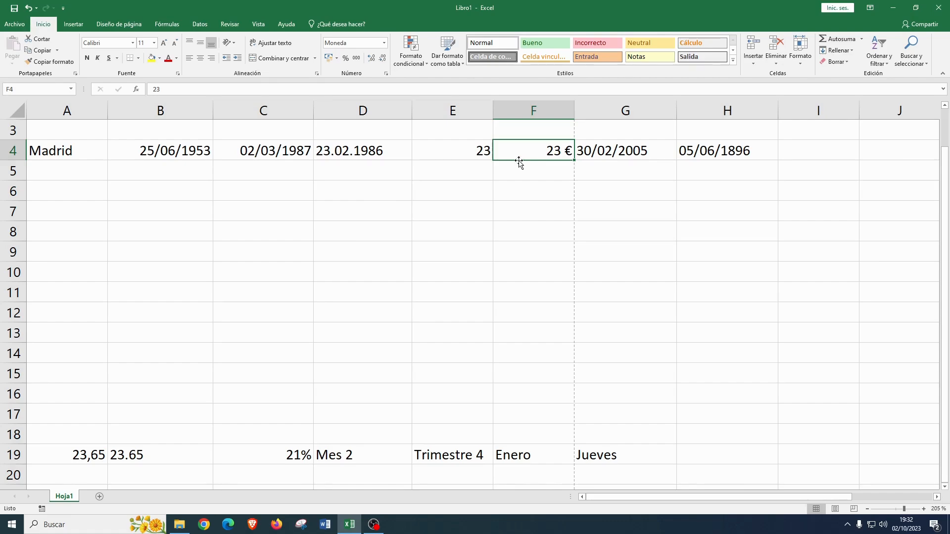
click(463, 159)
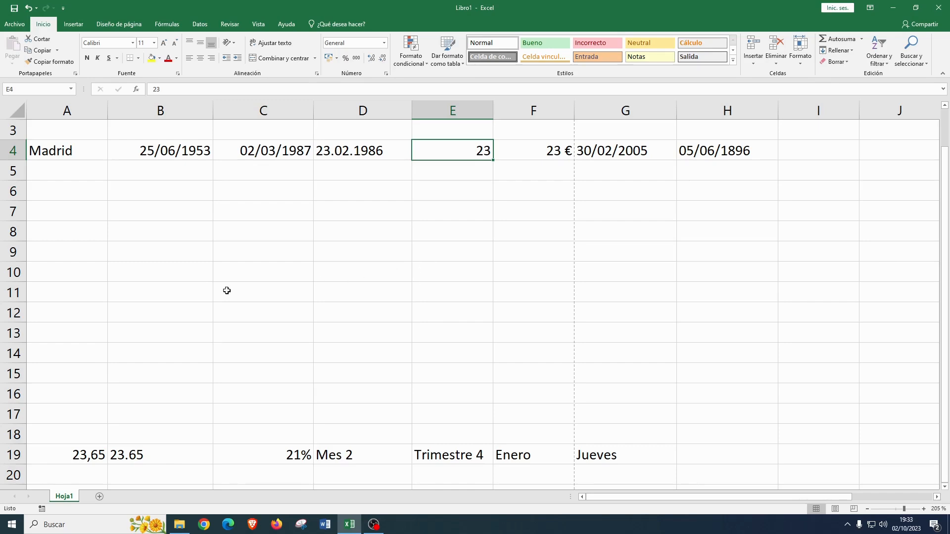
click(261, 456)
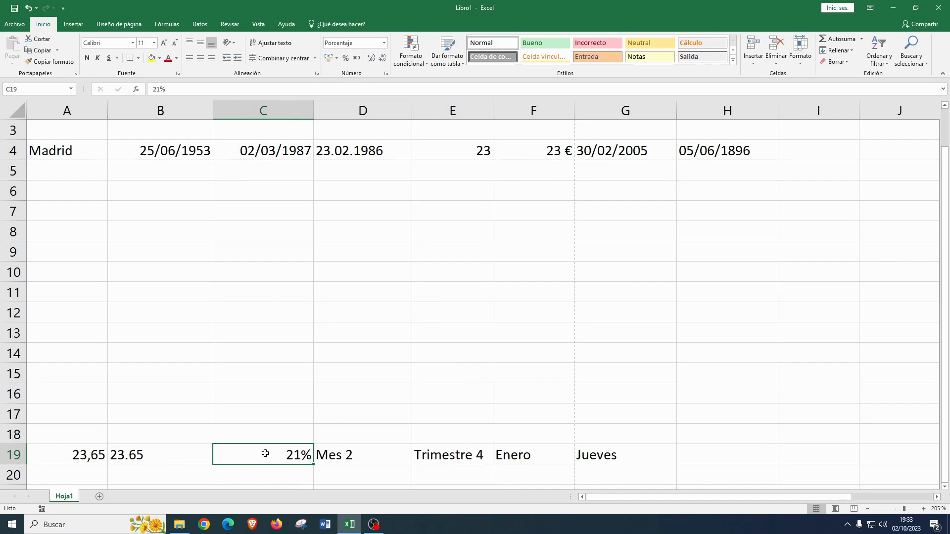
Widen column E slightly and review the text labels in cells D19 through G19.
scroll(265, 454, down, 5)
scroll(255, 425, up, 1)
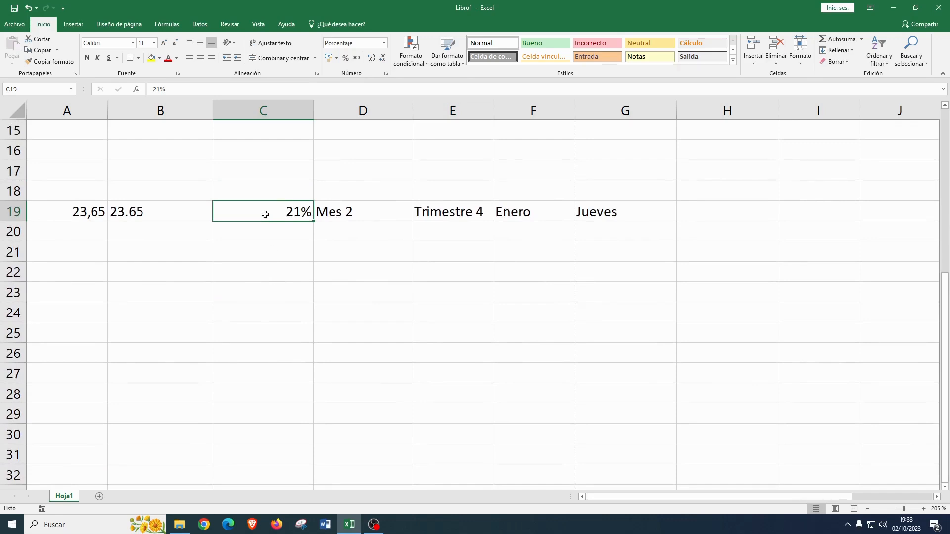
scroll(266, 214, up, 1)
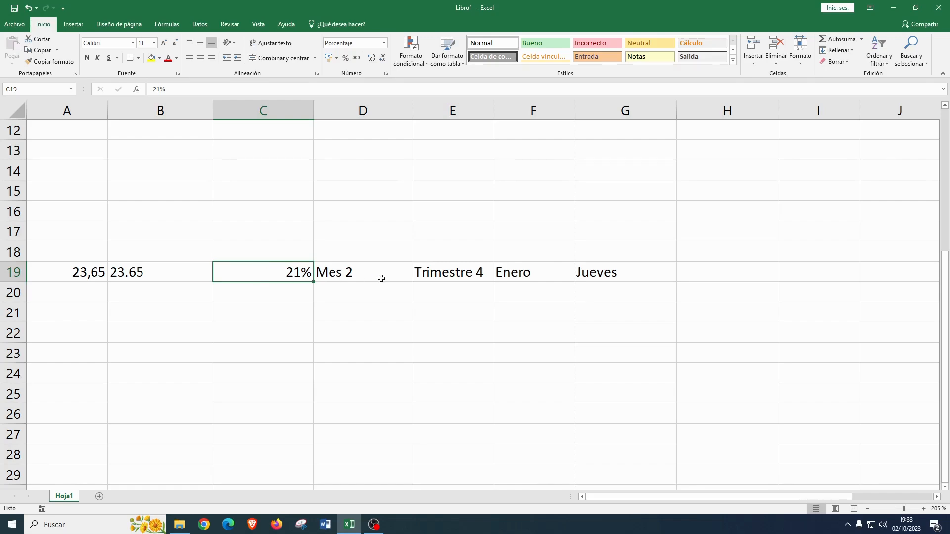
drag(493, 112, 520, 113)
click(360, 277)
click(435, 275)
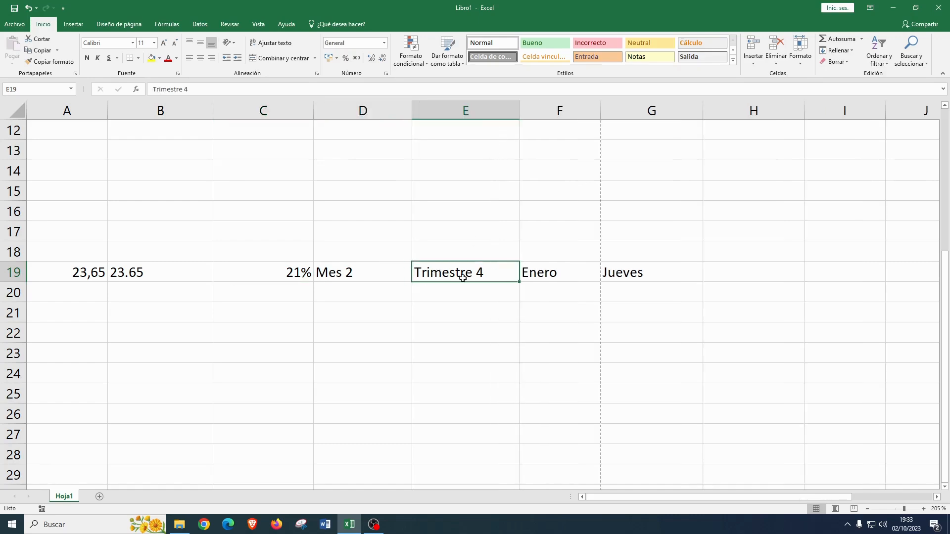
click(570, 272)
click(642, 276)
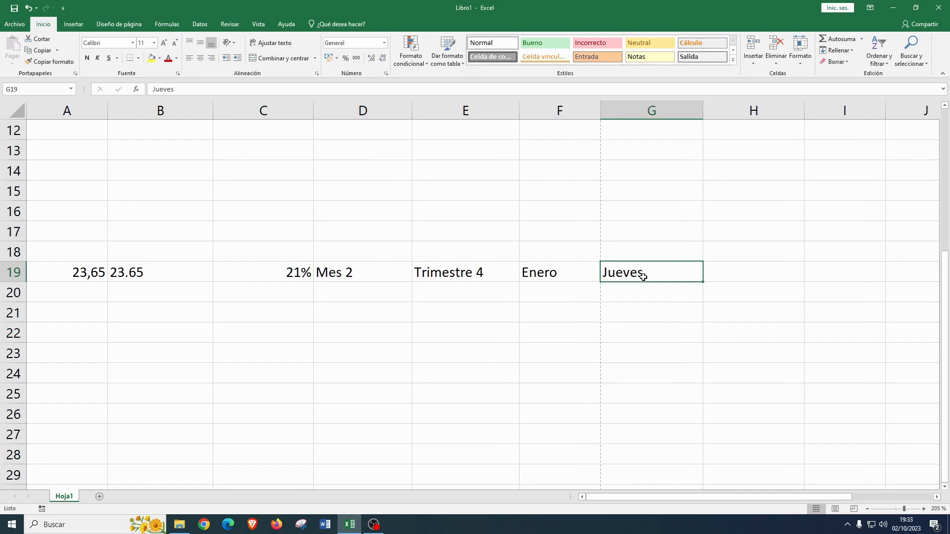
Compare the comma and point decimal entries in cells A19 and B19, individually and as a selected pair.
click(103, 272)
click(117, 276)
click(105, 281)
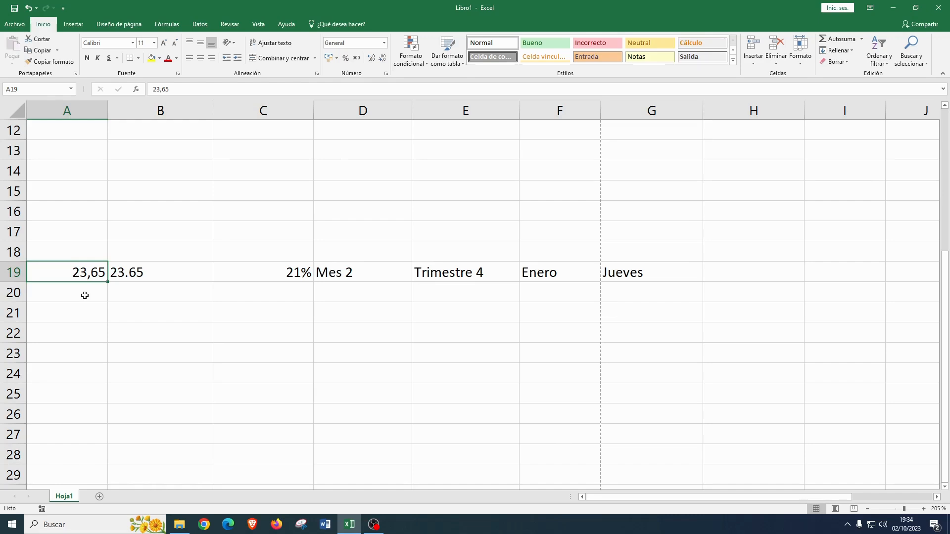
click(138, 276)
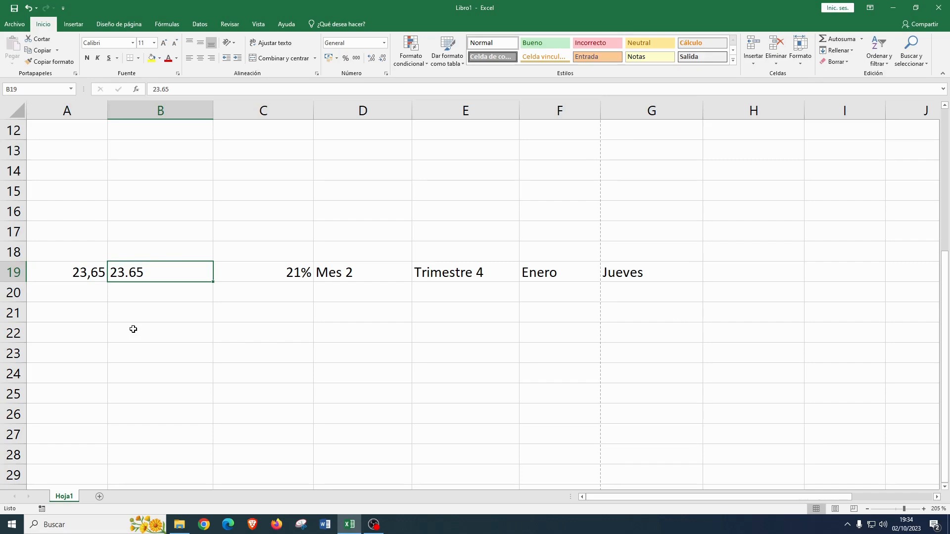
click(68, 259)
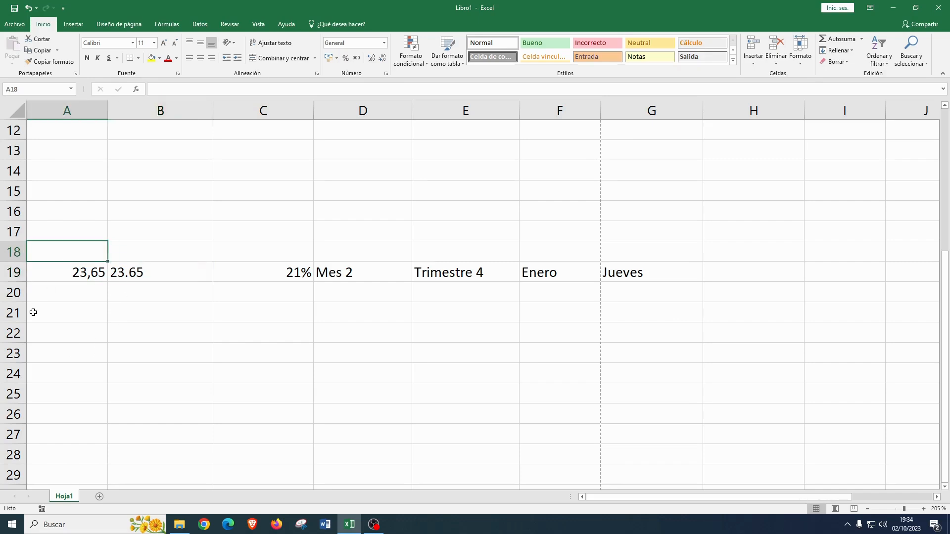
click(55, 271)
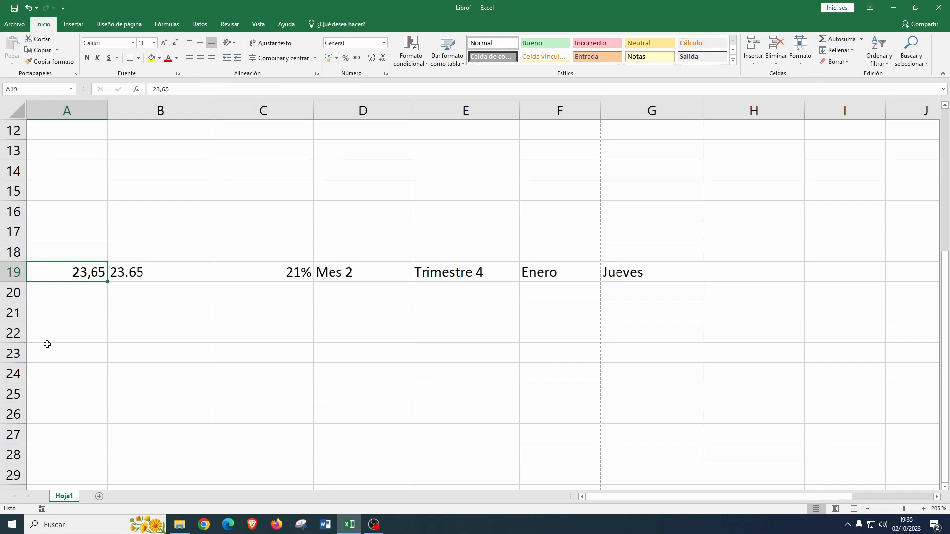
click(133, 275)
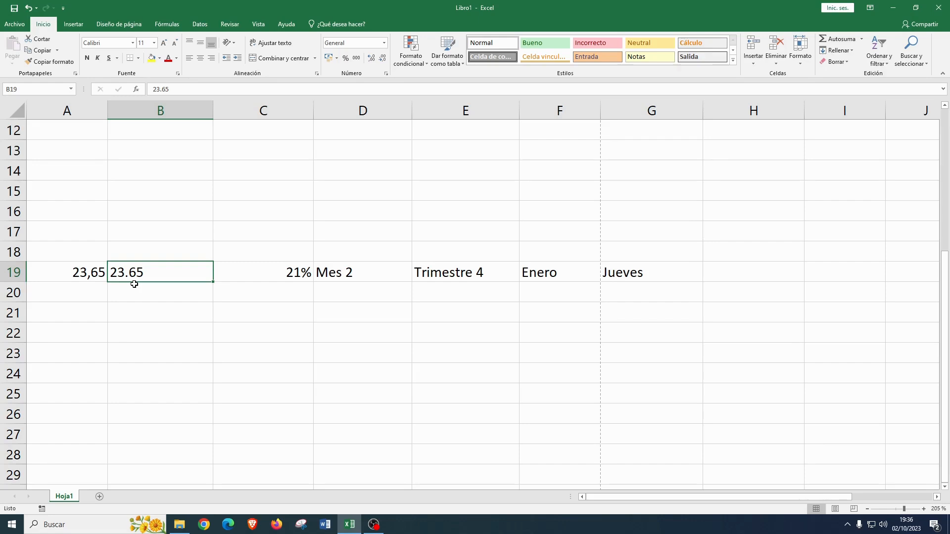
click(75, 273)
drag(77, 273, 144, 274)
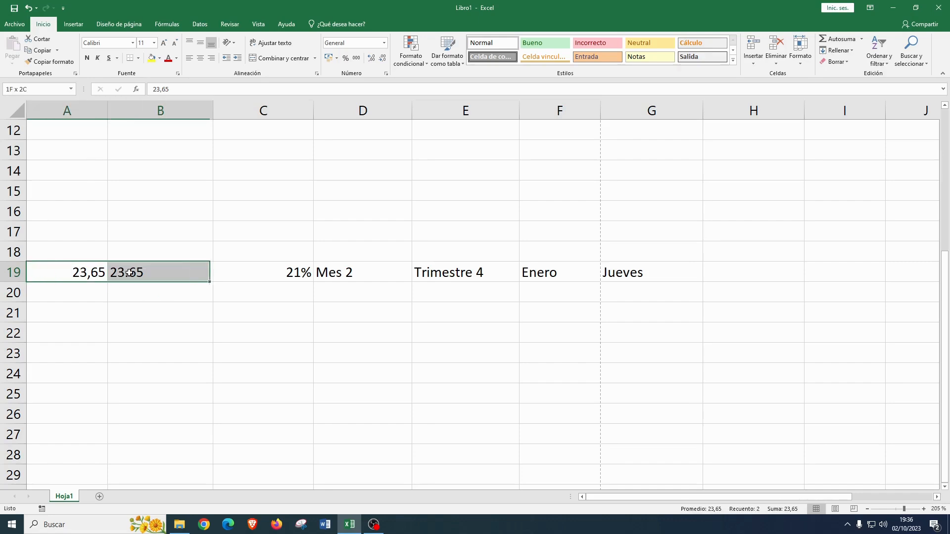
click(171, 354)
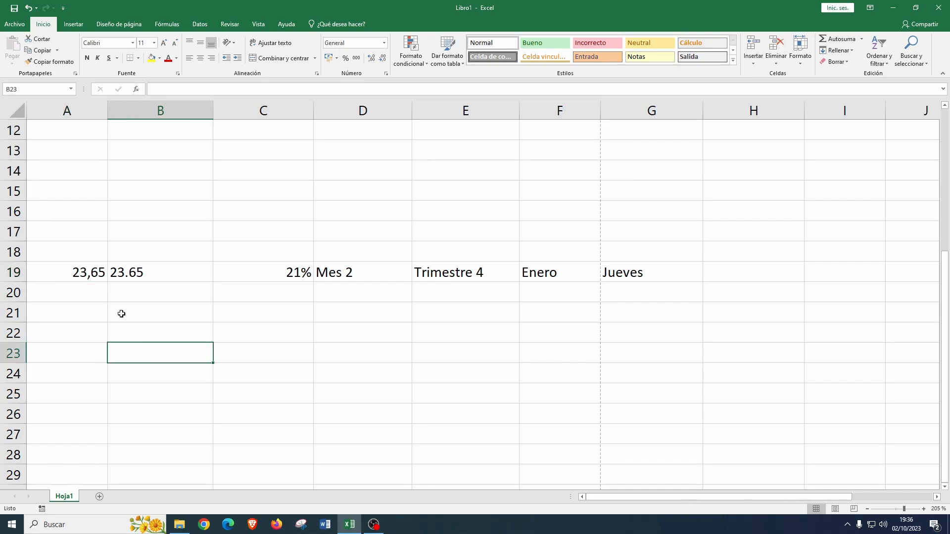
click(99, 273)
drag(112, 272, 119, 273)
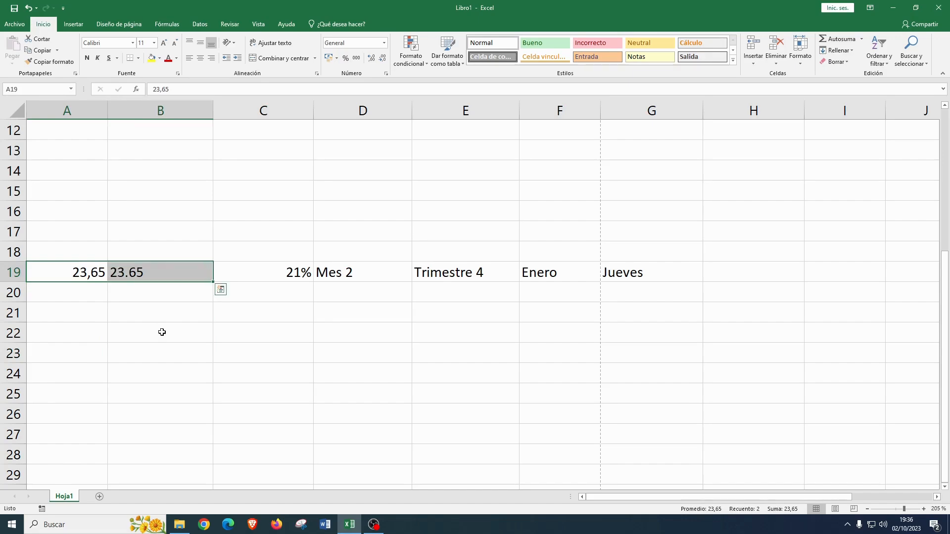
click(187, 348)
Examine the decimals in A19:B19 and the labels in D19:G19, and compare row 19 with the entries in row 4.
drag(76, 274, 129, 273)
drag(385, 272, 644, 273)
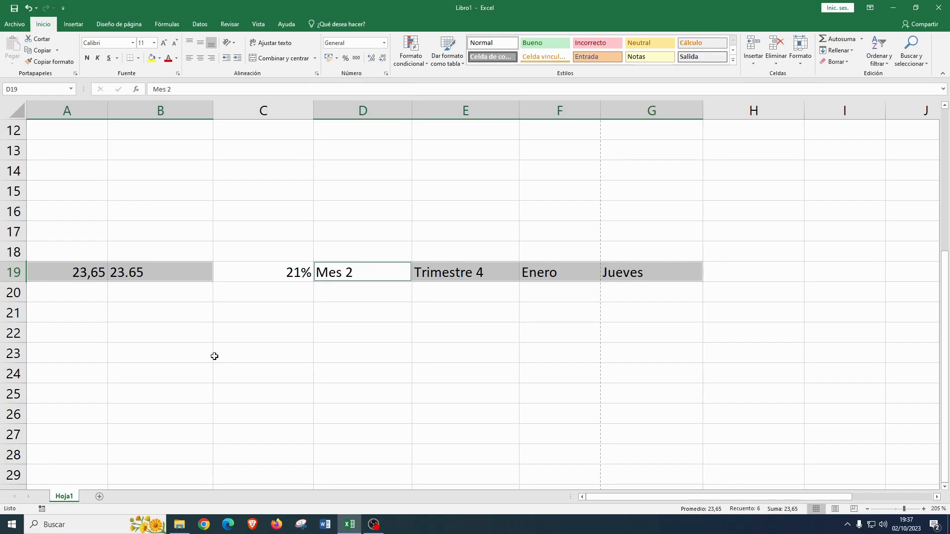
click(118, 299)
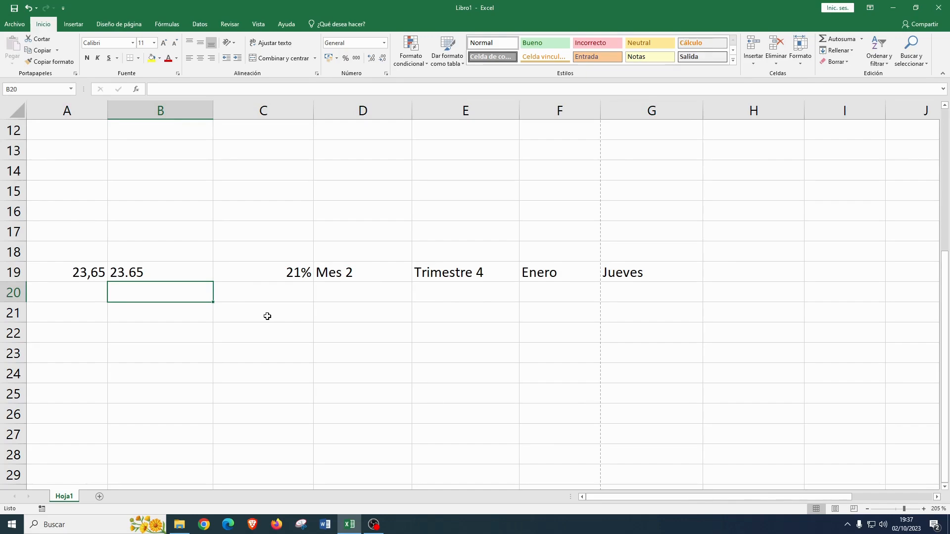
click(372, 275)
shift+click(422, 280)
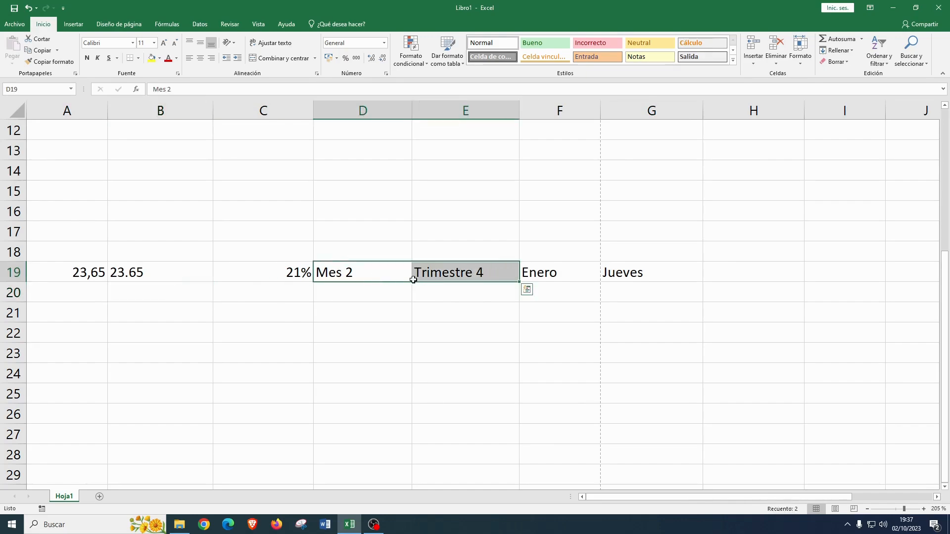
click(407, 324)
scroll(355, 246, up, 4)
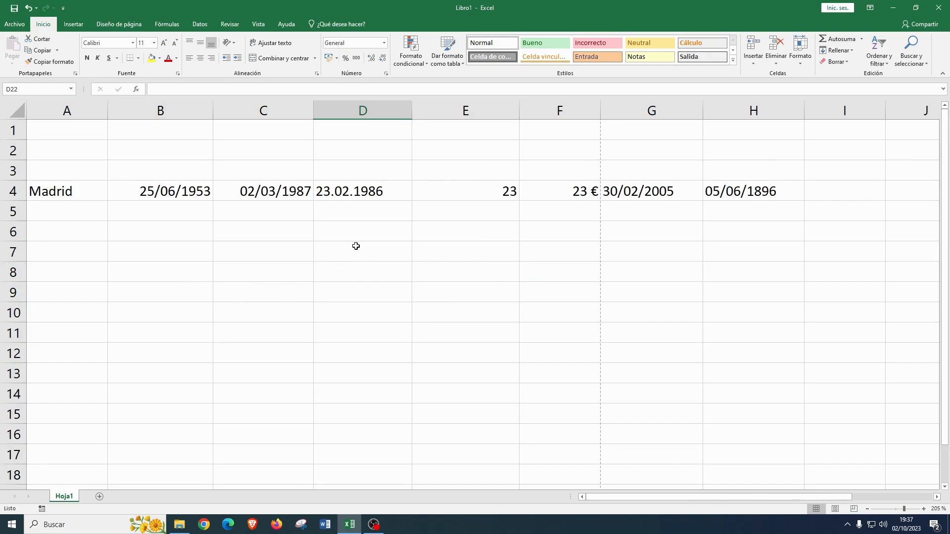
scroll(356, 246, down, 3)
scroll(356, 246, up, 2)
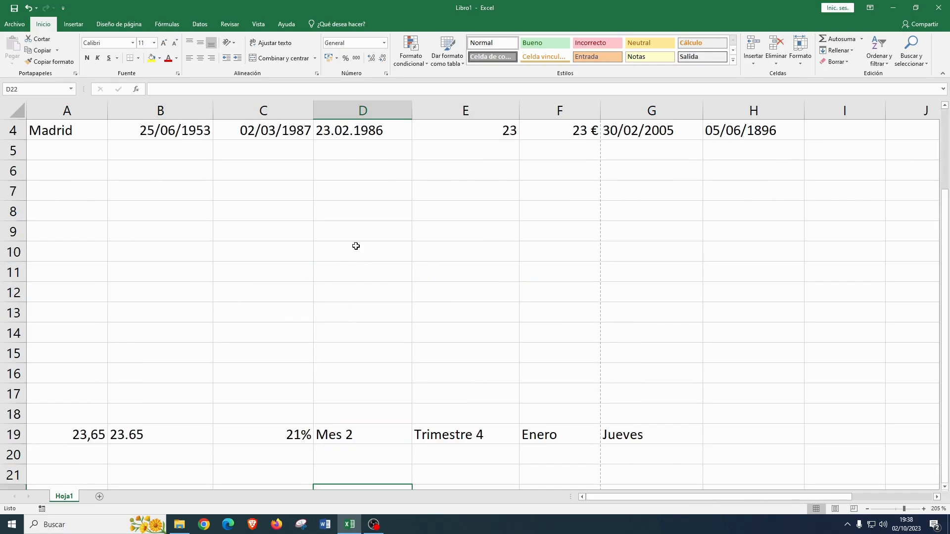
scroll(356, 246, up, 1)
scroll(356, 246, down, 1)
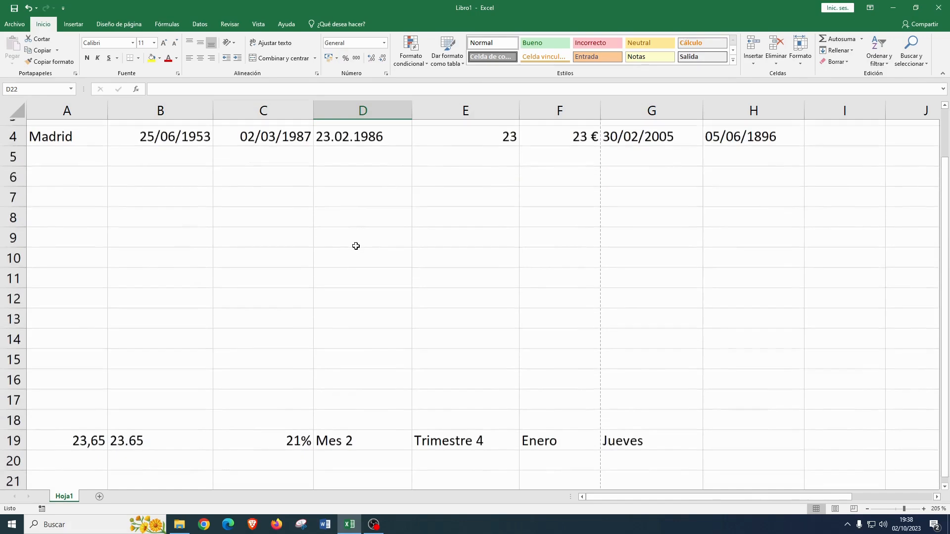
scroll(356, 246, up, 1)
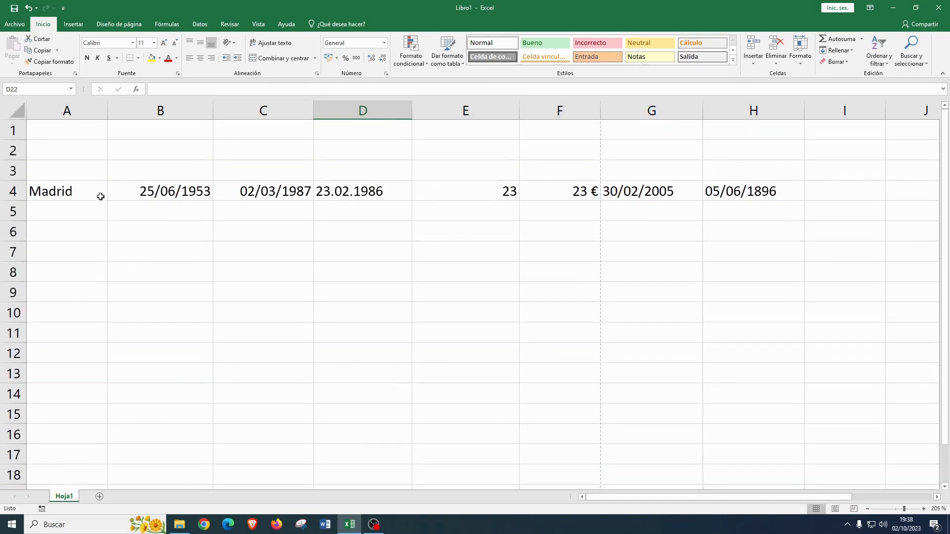
Demonstrate cell and range selection with A4 and the empty blocks C6:E11, D8:F14 and C7:E13.
click(98, 193)
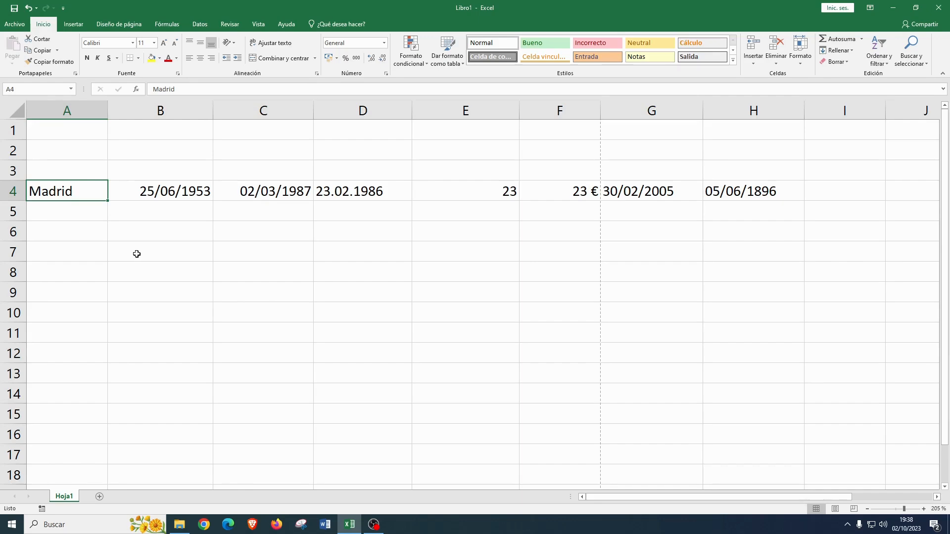
drag(239, 230, 500, 327)
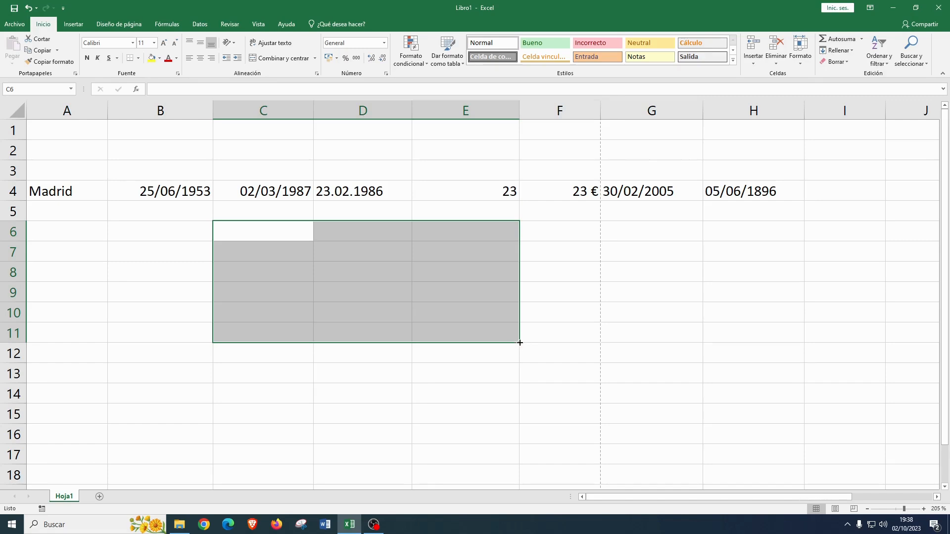
click(402, 260)
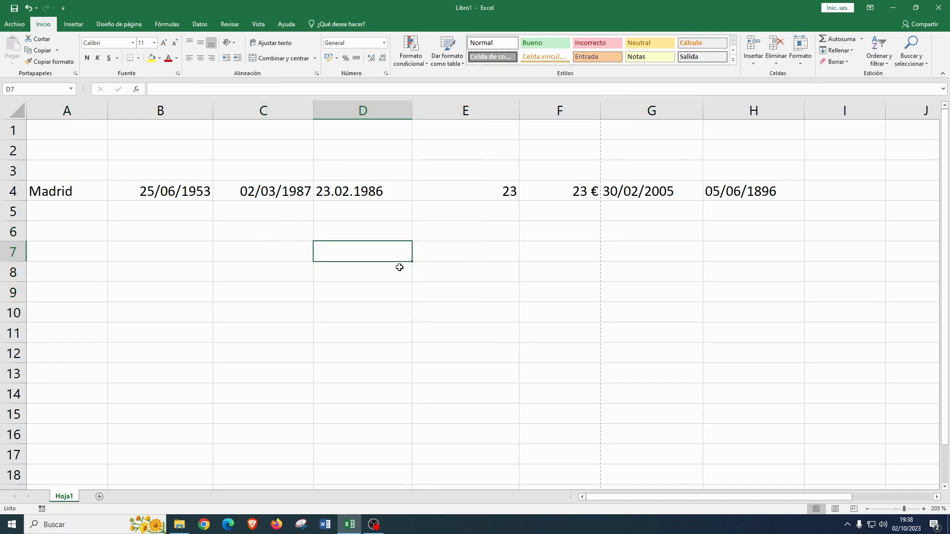
click(89, 198)
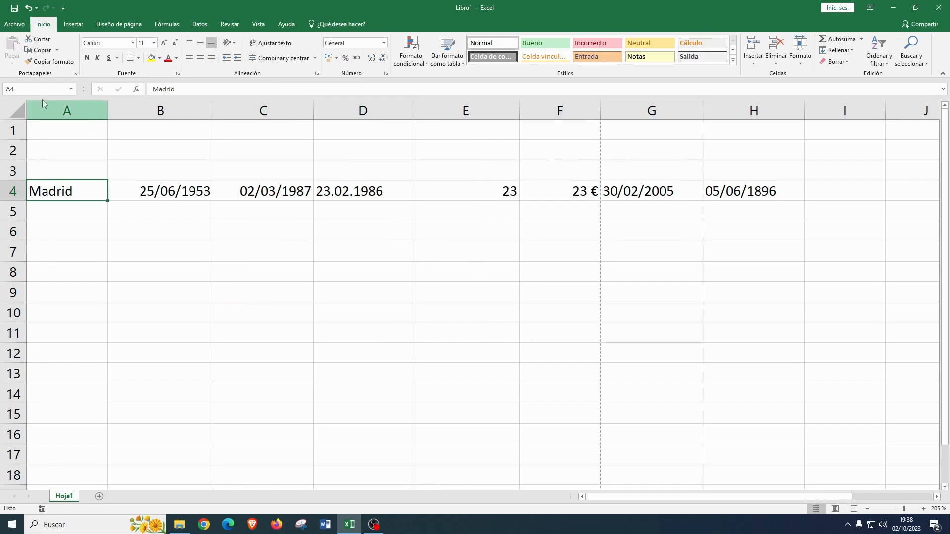
drag(339, 273, 587, 419)
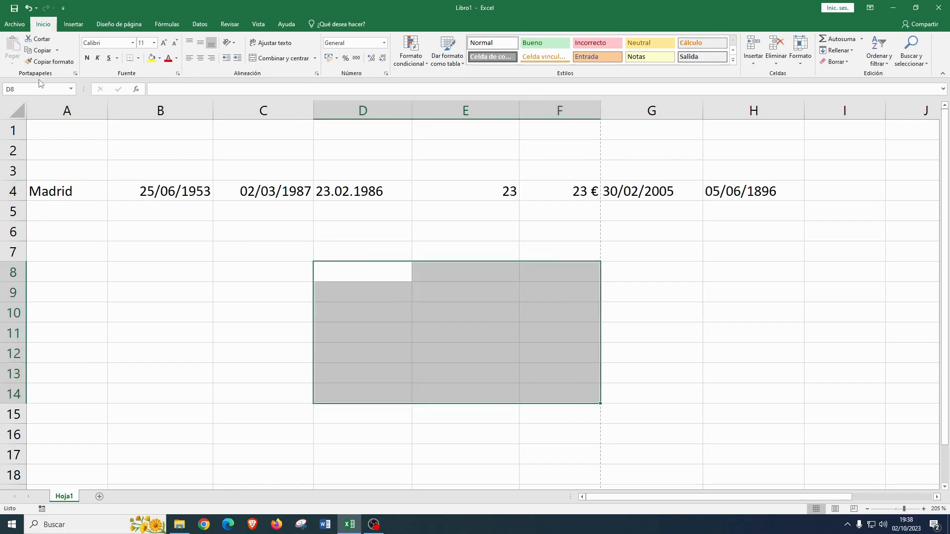
click(374, 340)
drag(494, 375, 230, 256)
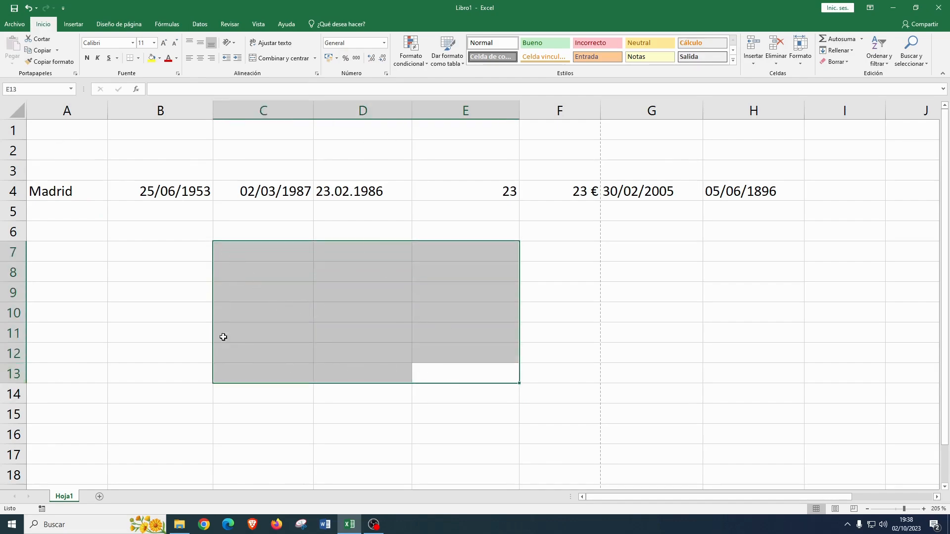
click(87, 281)
Fill the text Madrid from A4 down to A9 and extend the date in B4 as a daily series to B9.
click(70, 194)
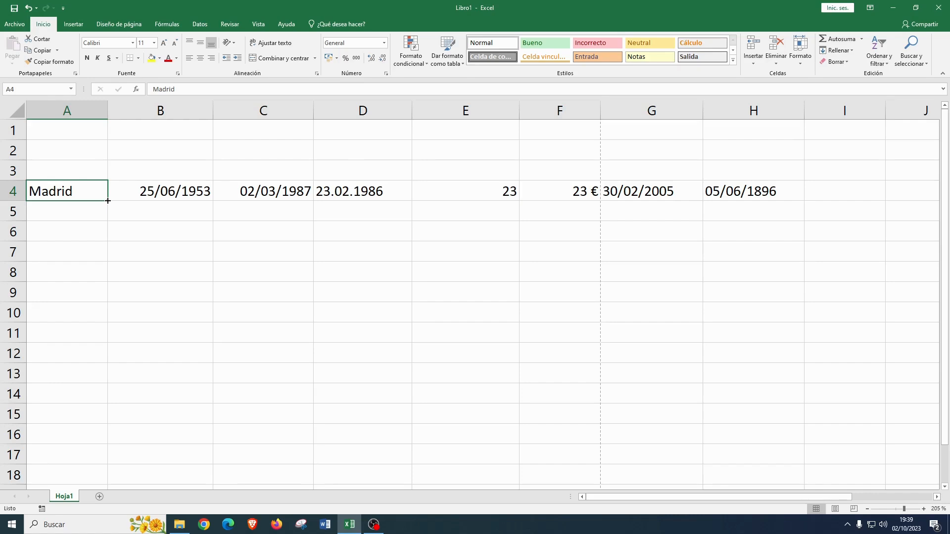
drag(108, 201, 110, 301)
click(198, 206)
click(210, 193)
drag(213, 202, 212, 297)
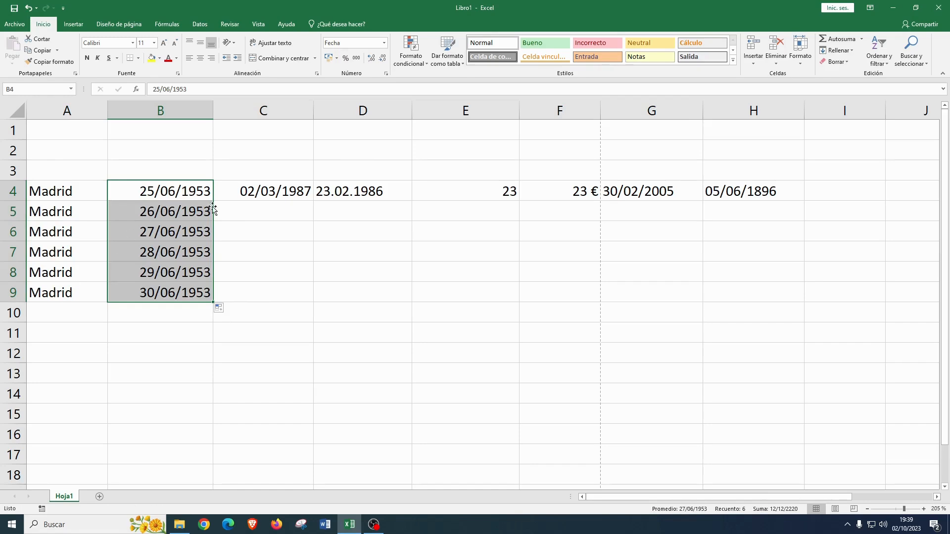
Extend the date in C4 down to C9 as a monthly series using Rellenar meses.
click(275, 195)
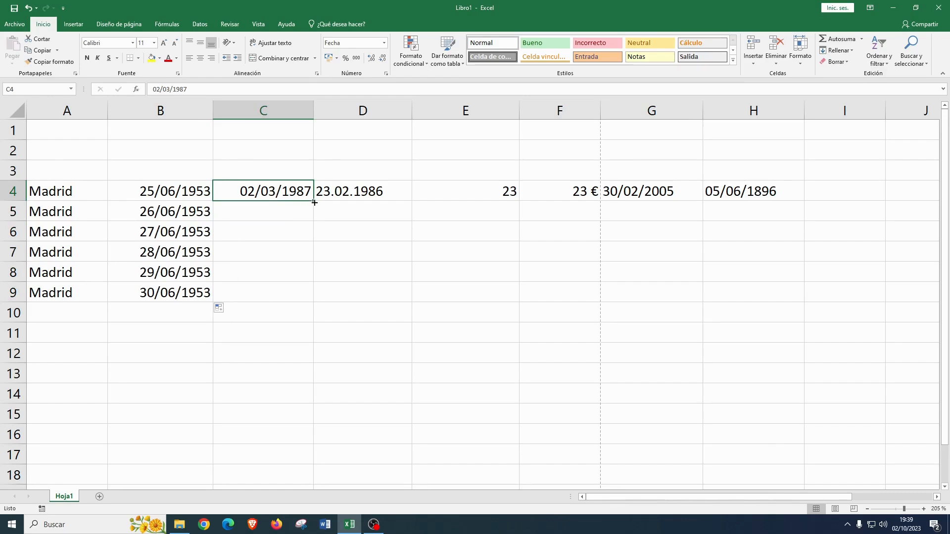
drag(314, 202, 305, 302)
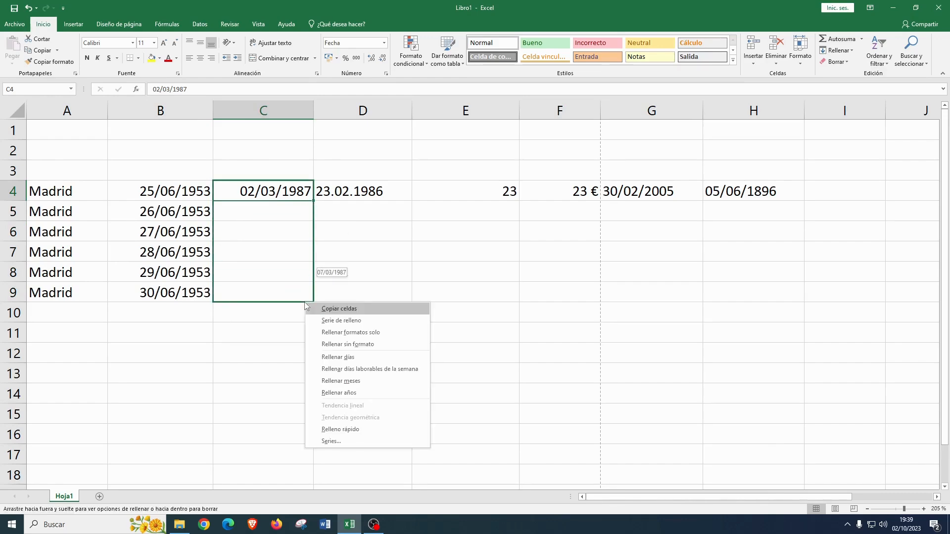
click(348, 381)
click(336, 251)
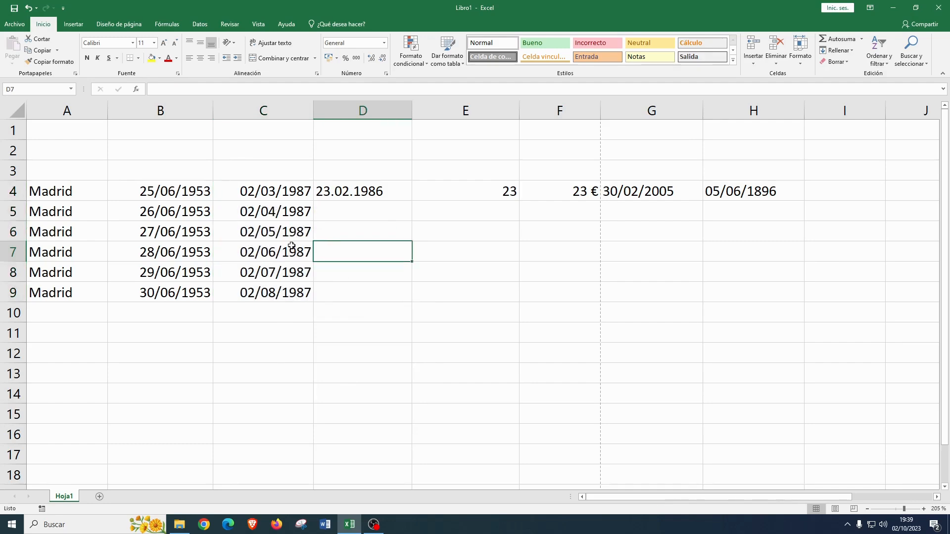
Try to fill the dotted date in D4 down to D9, and undo the fill.
click(384, 193)
drag(413, 201, 418, 297)
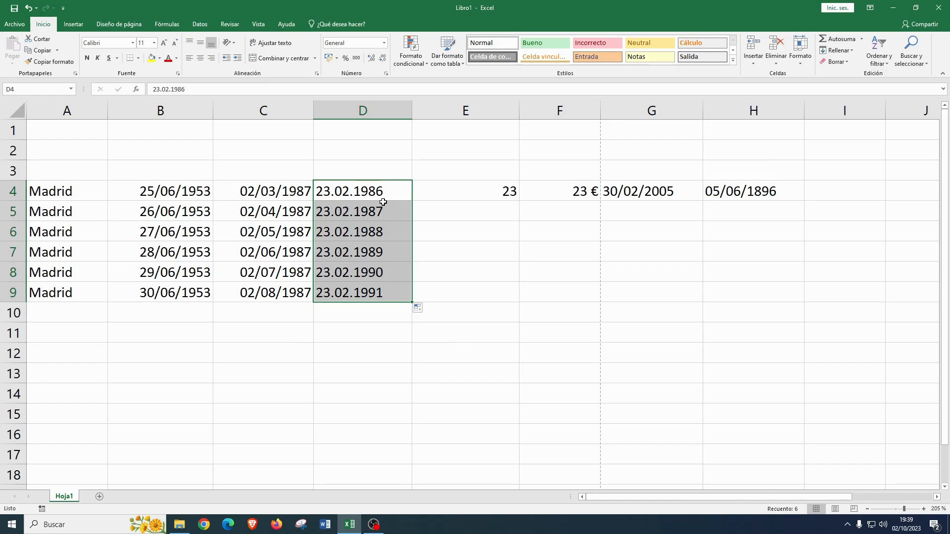
drag(379, 205, 380, 229)
key(ctrl+c)
key(ctrl+z)
click(368, 257)
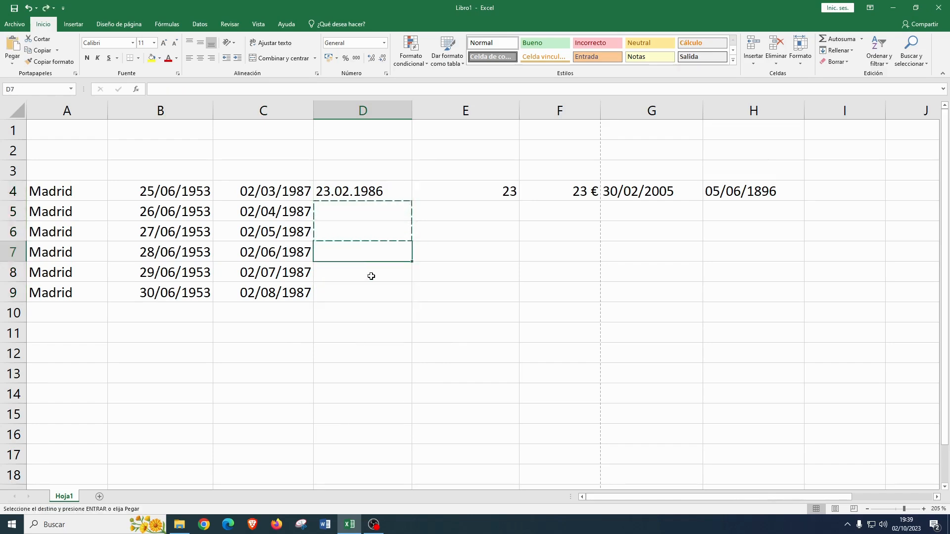
key(Escape)
Extend the label Mes 2 from D19 down to D32 as a series ending at Mes 15.
scroll(330, 277, down, 6)
scroll(338, 209, up, 1)
click(346, 192)
drag(412, 202, 426, 460)
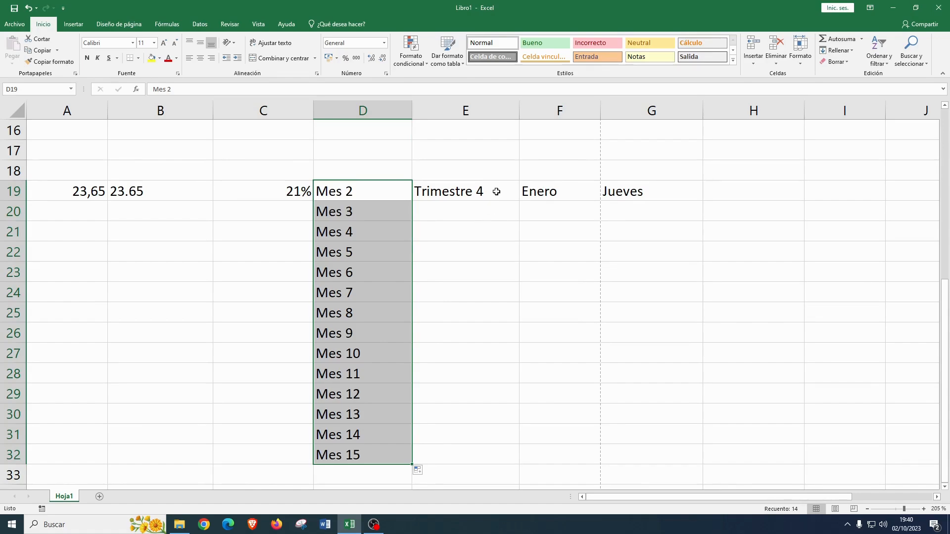
click(356, 224)
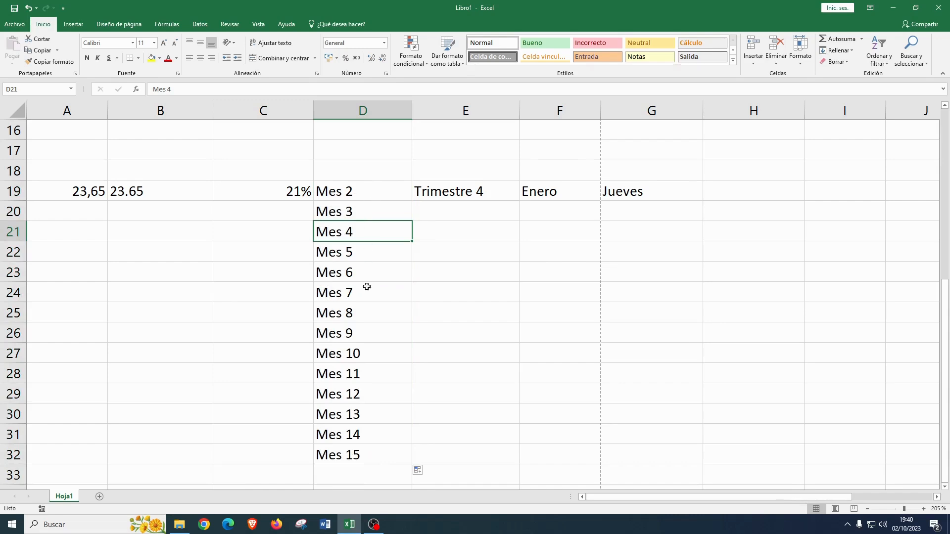
Extend the label Trimestre 4 from E19 down to E28 as a repeating quarter series.
click(490, 184)
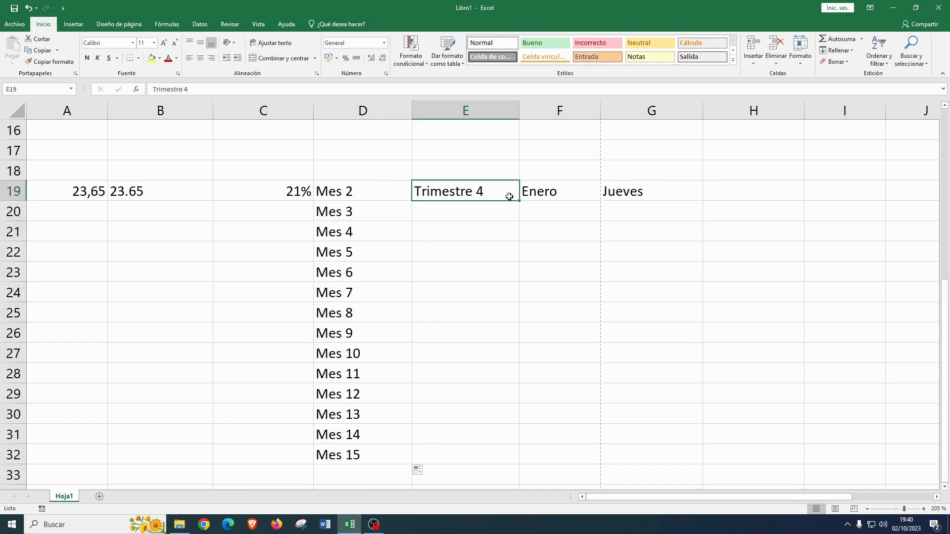
drag(519, 200, 528, 384)
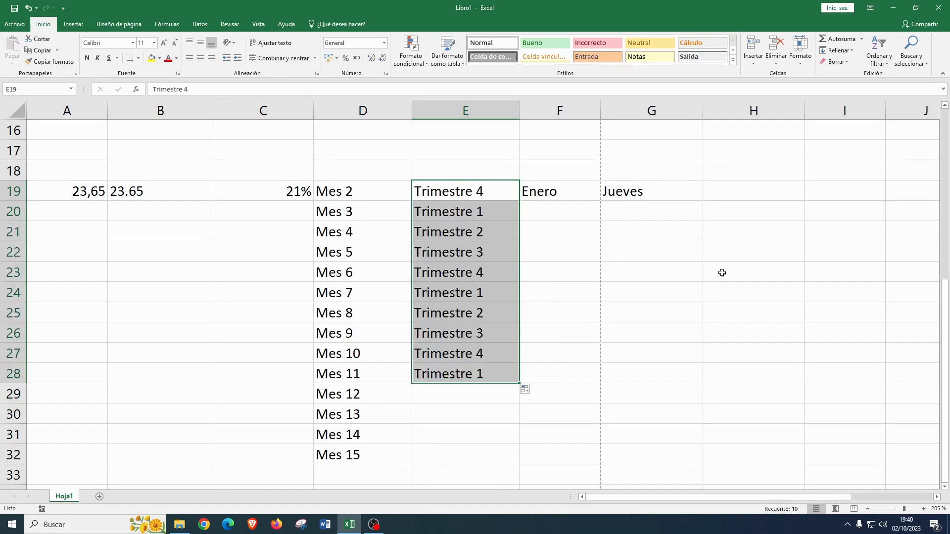
click(350, 218)
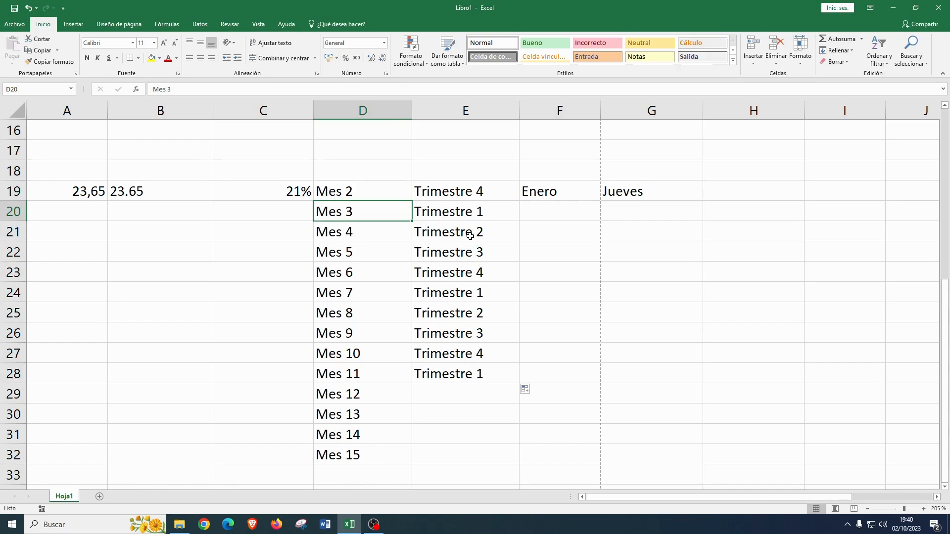
Extend Enero in F19 down to F26 as a month series and Jueves in G19 down to G30 as a weekday series.
click(568, 194)
drag(602, 200, 613, 332)
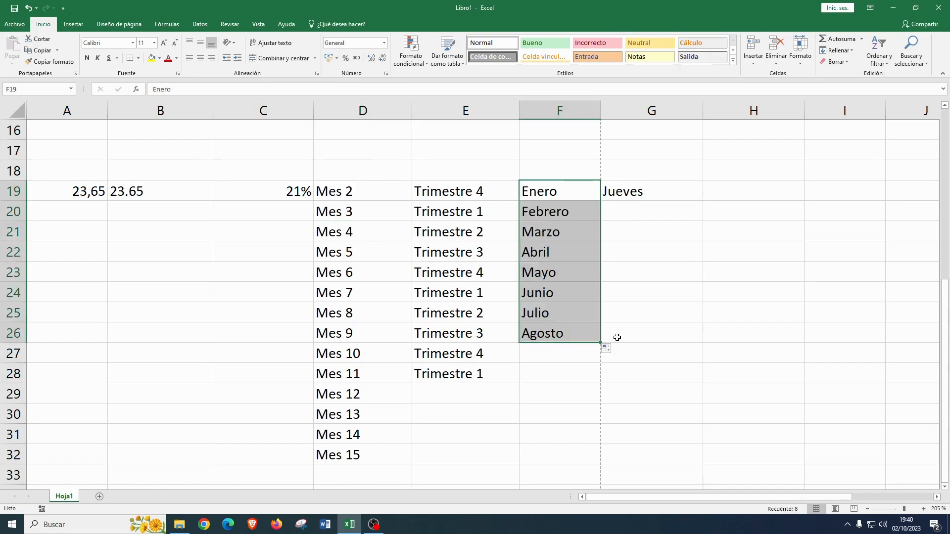
click(653, 197)
drag(702, 200, 713, 432)
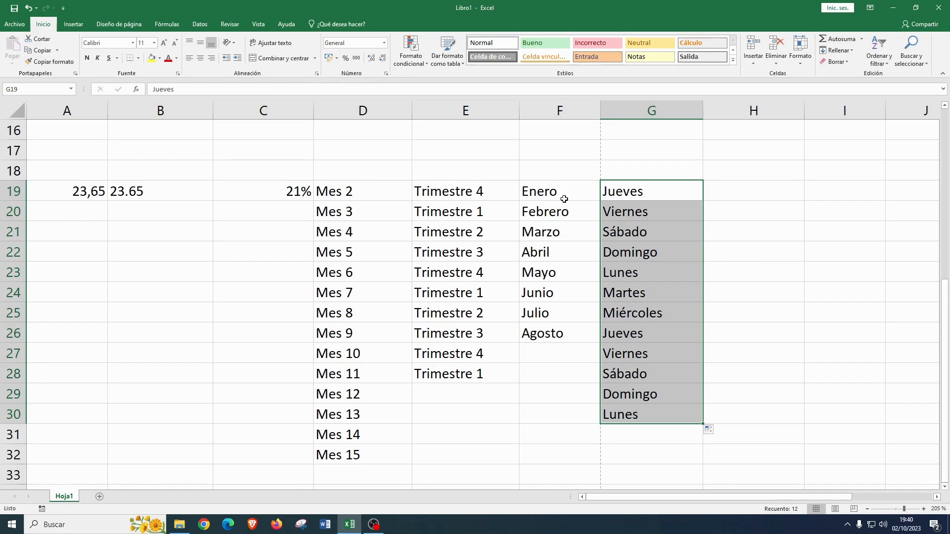
Open the custom lists editor (Listas personalizadas) from the advanced Excel options.
scroll(557, 227, up, 5)
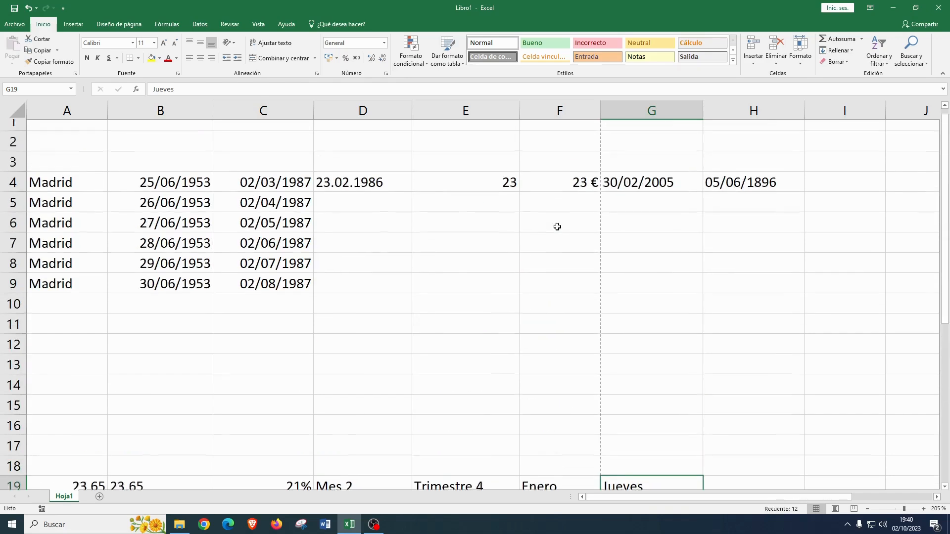
scroll(557, 226, down, 4)
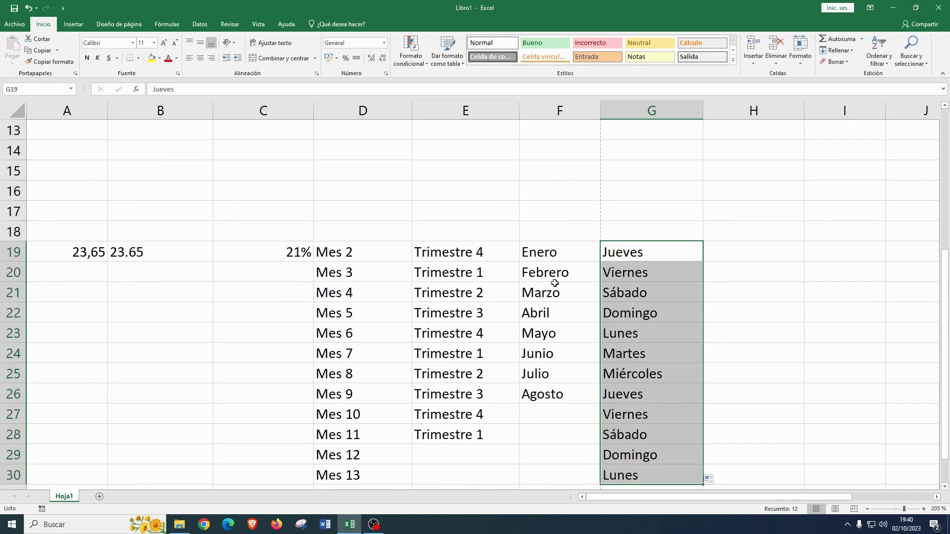
click(18, 24)
click(22, 303)
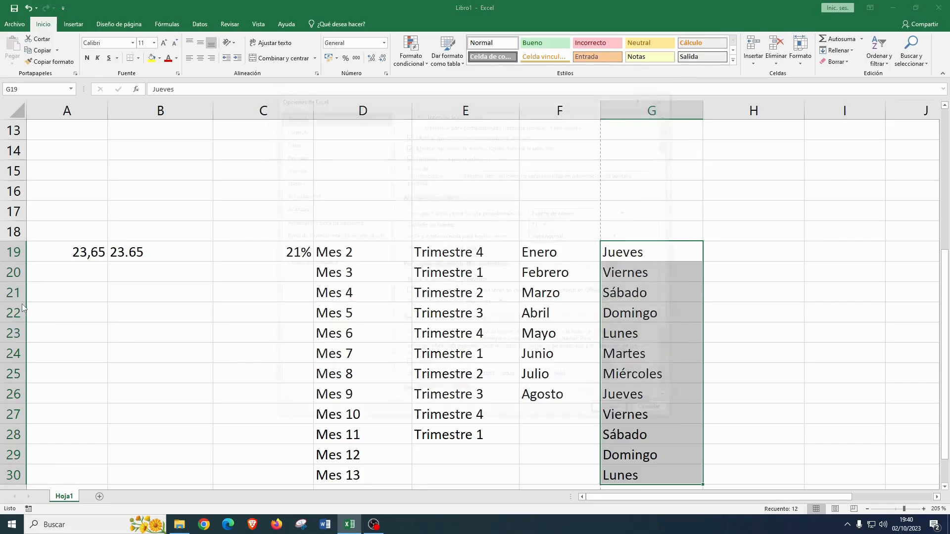
click(304, 211)
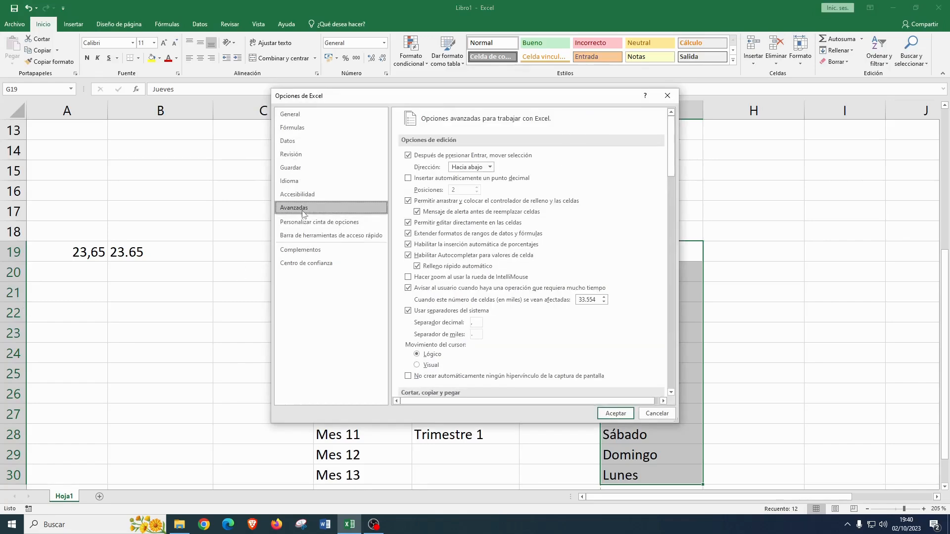
scroll(509, 227, down, 10)
scroll(518, 195, down, 10)
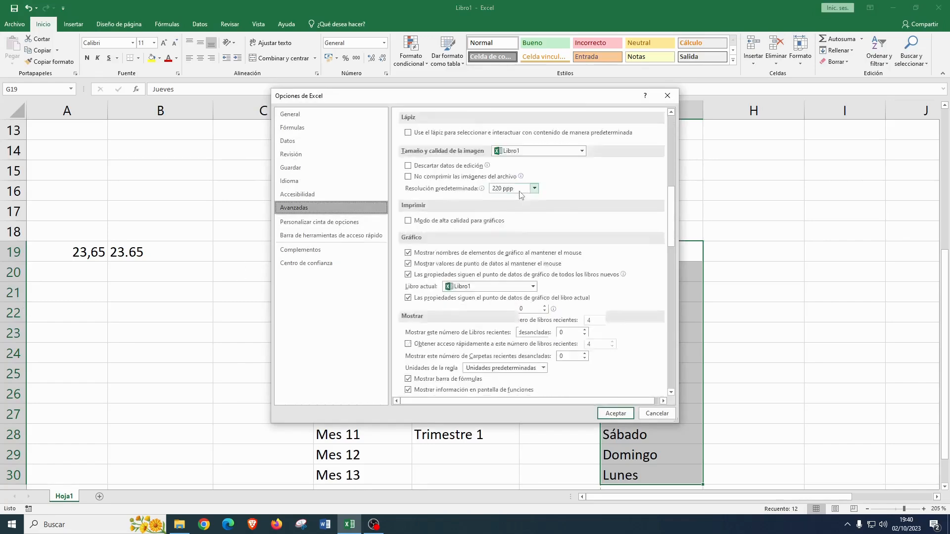
scroll(502, 270, down, 10)
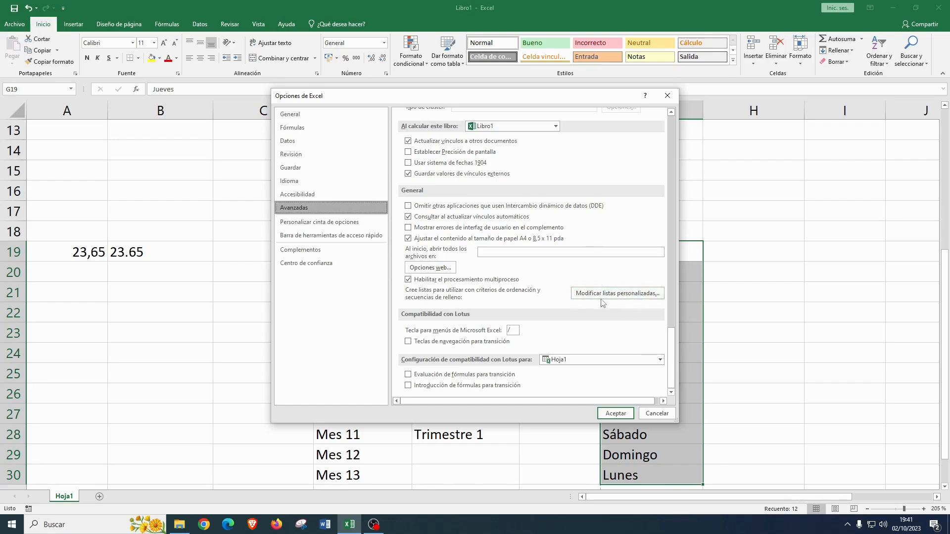
click(619, 293)
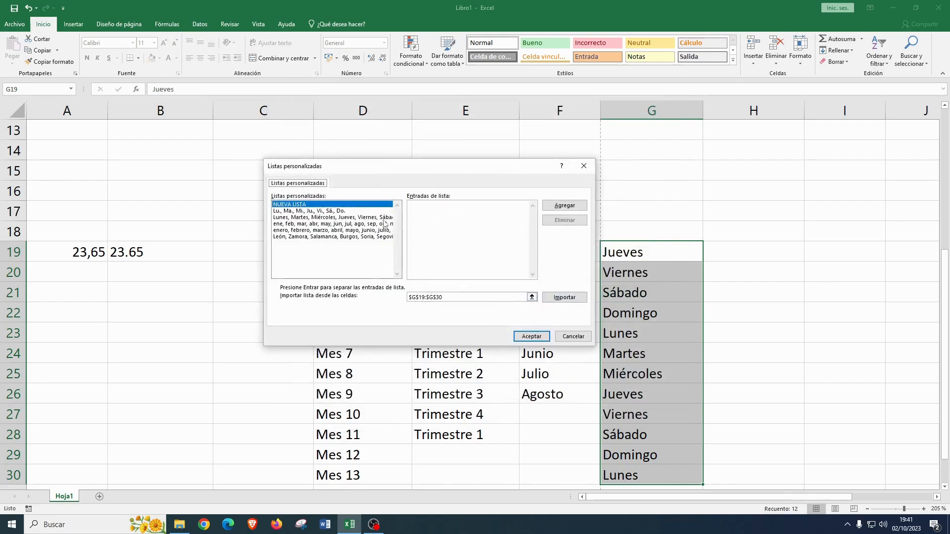
drag(378, 168, 367, 127)
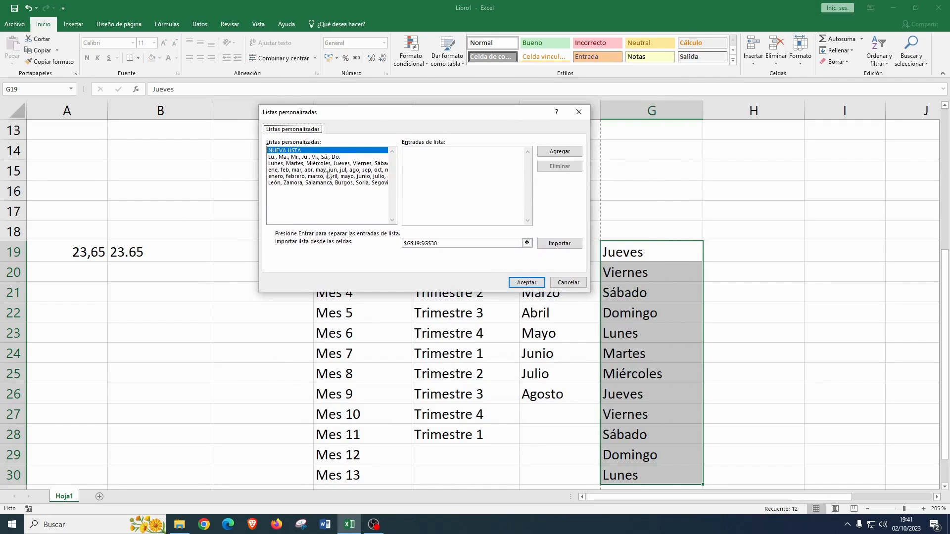
Examine the entries of the weekday, month and León–Zamora–Salamanca custom lists, and close the options without editing any list.
click(300, 157)
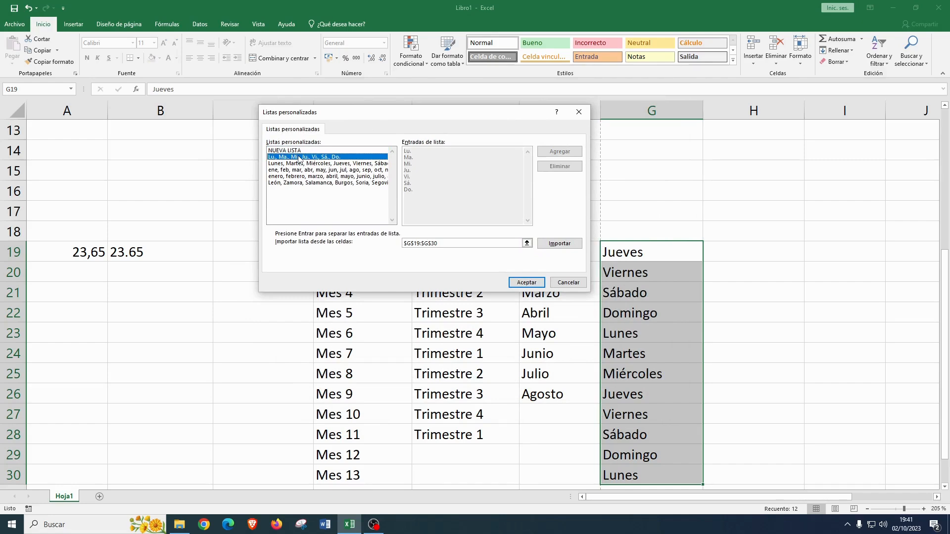
click(303, 170)
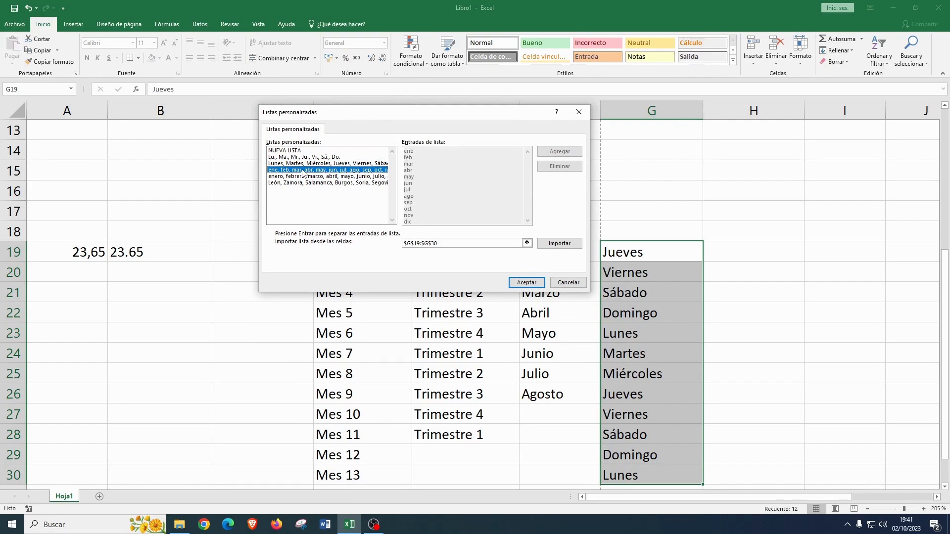
click(303, 165)
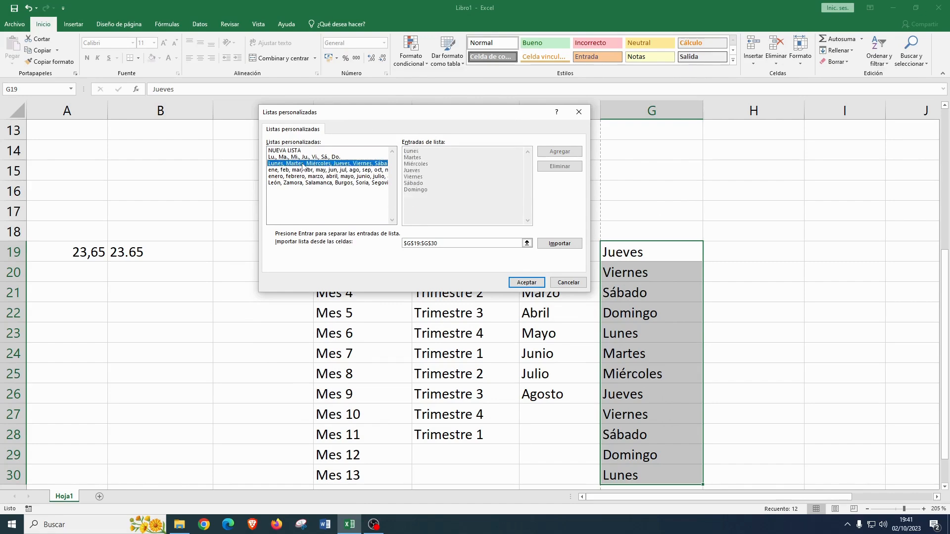
click(309, 177)
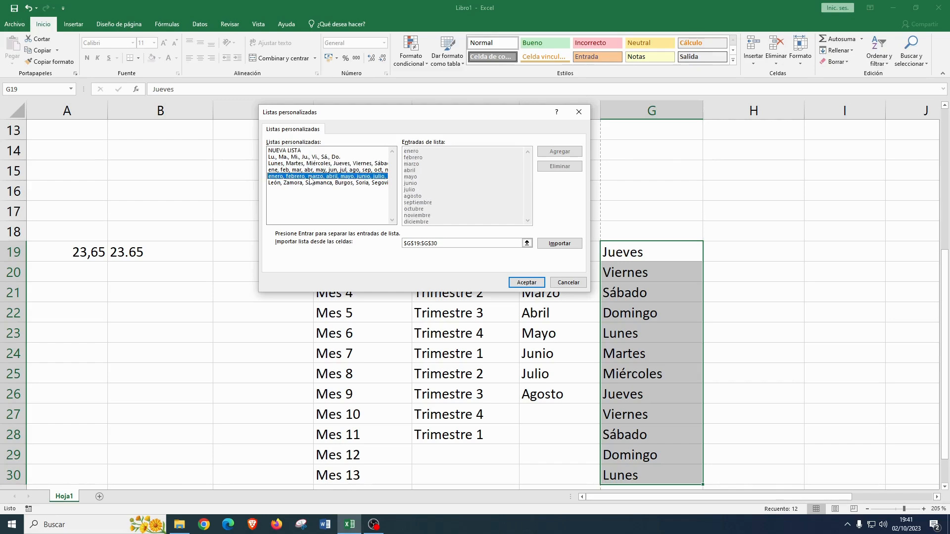
click(316, 183)
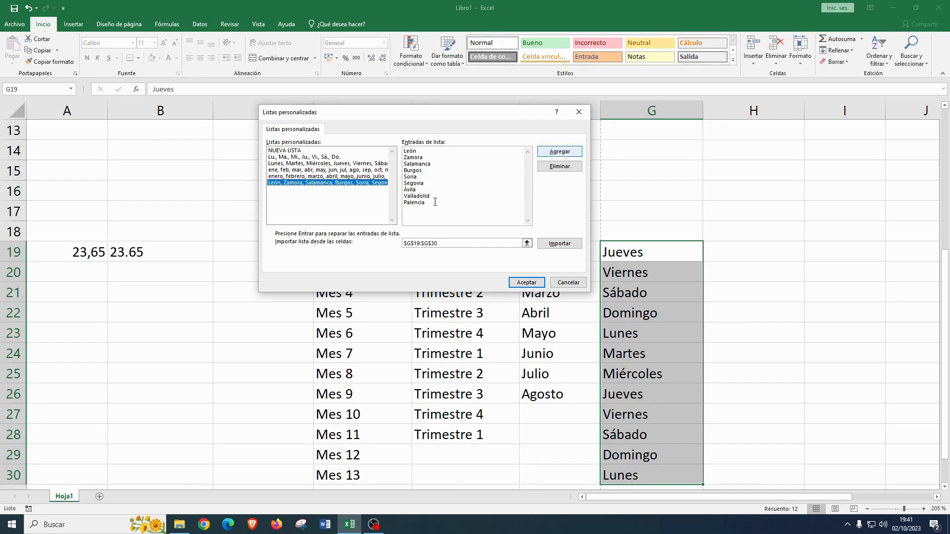
click(293, 152)
click(425, 158)
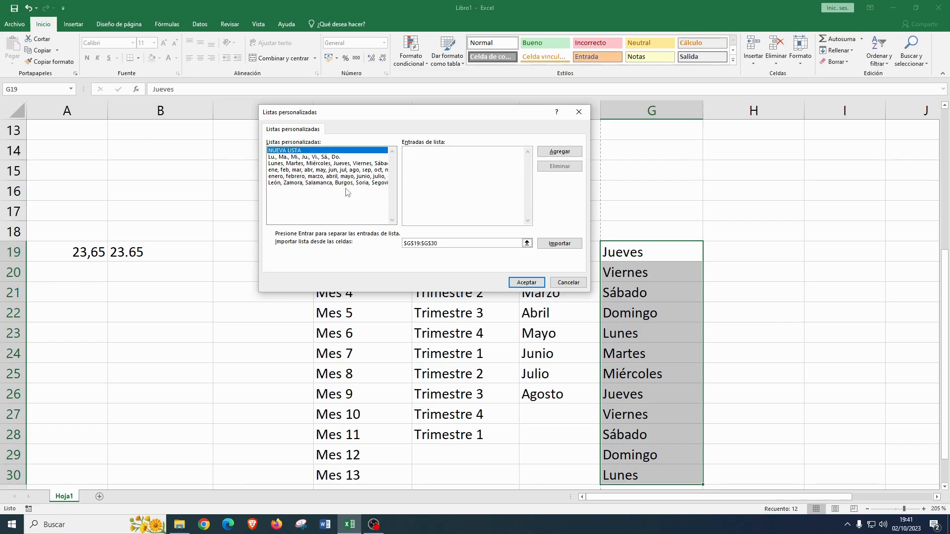
click(337, 183)
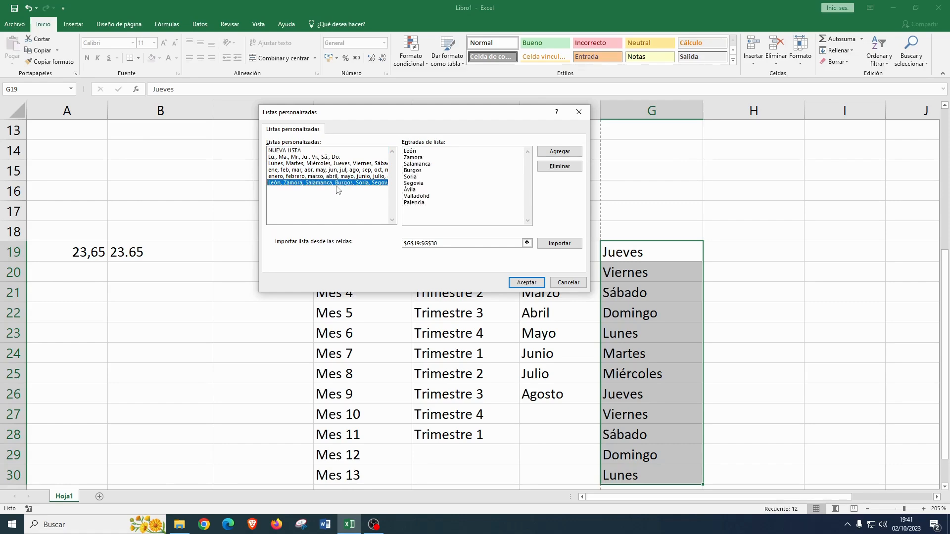
click(561, 283)
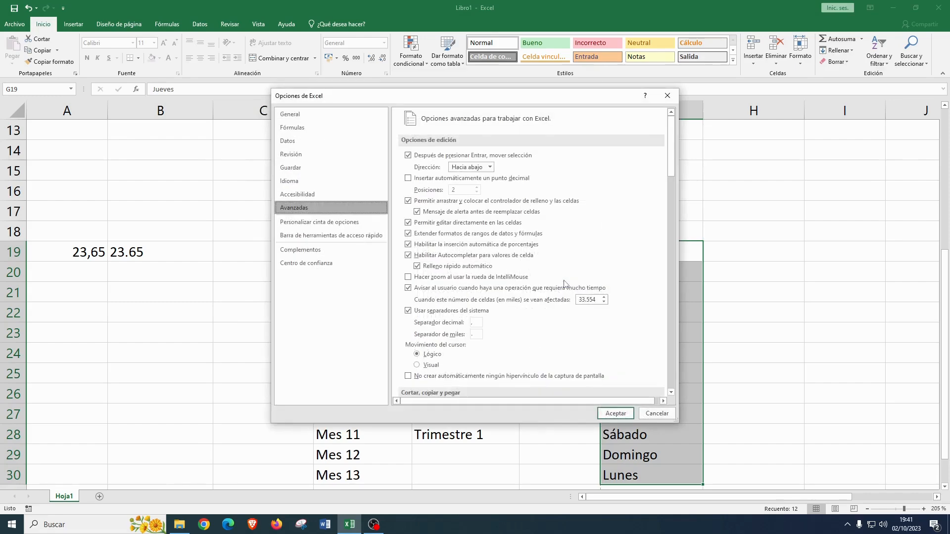
click(612, 413)
Enter Soria in H19 and extend it down to H26 as a custom-list series ending at Salamanca.
click(745, 256)
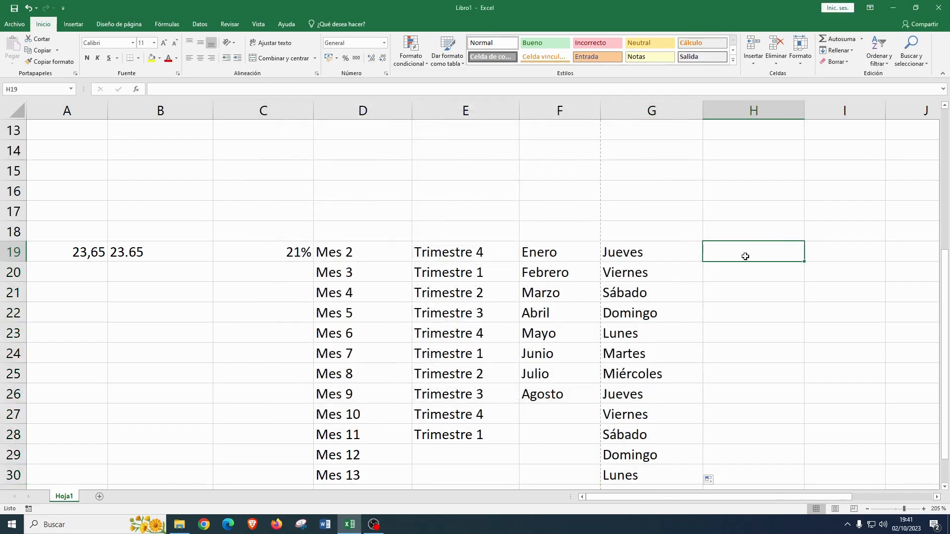
text(Soria)
key(Return)
drag(748, 267, 808, 407)
click(742, 257)
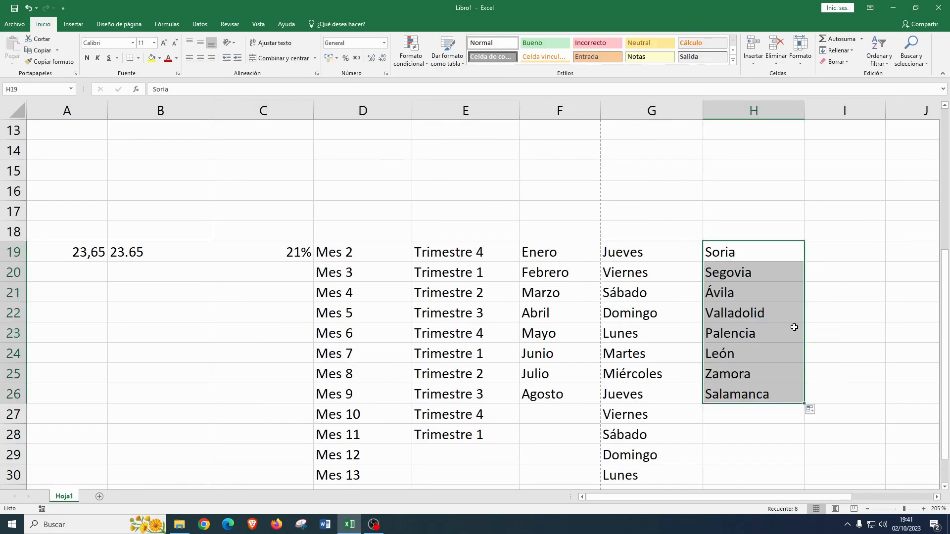
Extend Soria from H19 upward to H14 as a reverse custom-list series ending at Palencia.
click(787, 248)
drag(803, 262, 800, 148)
click(796, 295)
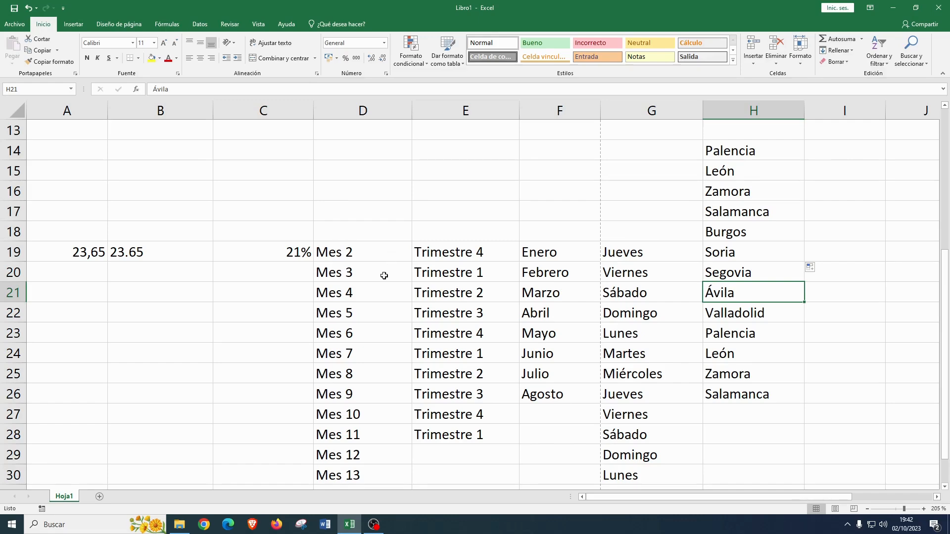
Enter 28 in E5 below the 23 and extend the pair E4:E5 down to E10 as a series in steps of 5.
scroll(382, 304, up, 4)
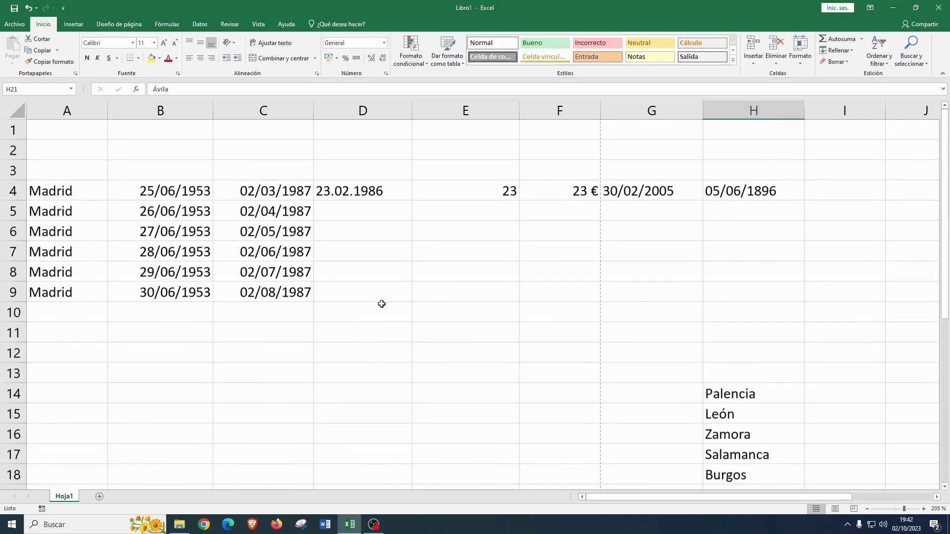
click(464, 217)
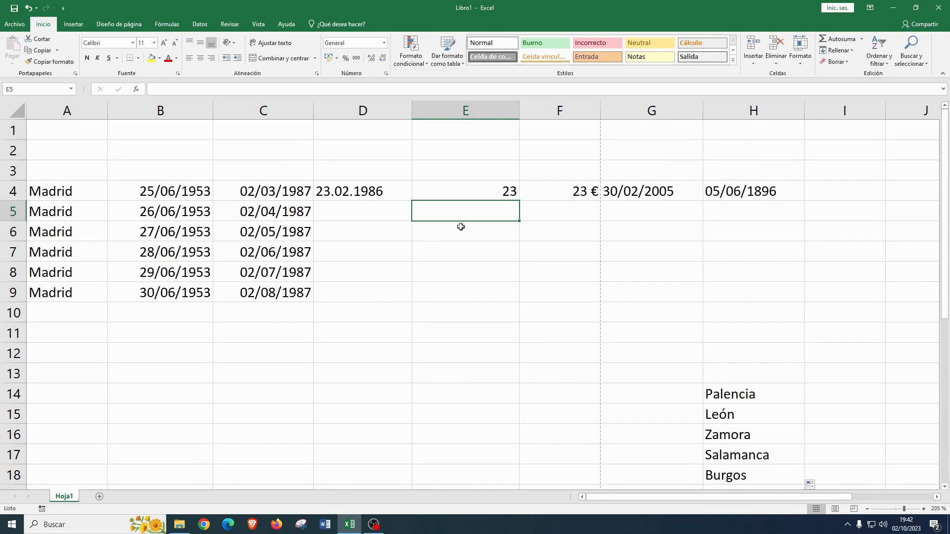
text(258)
key(BackSpace)
key(BackSpace)
text(8)
key(Return)
drag(490, 193, 539, 319)
click(474, 251)
click(484, 191)
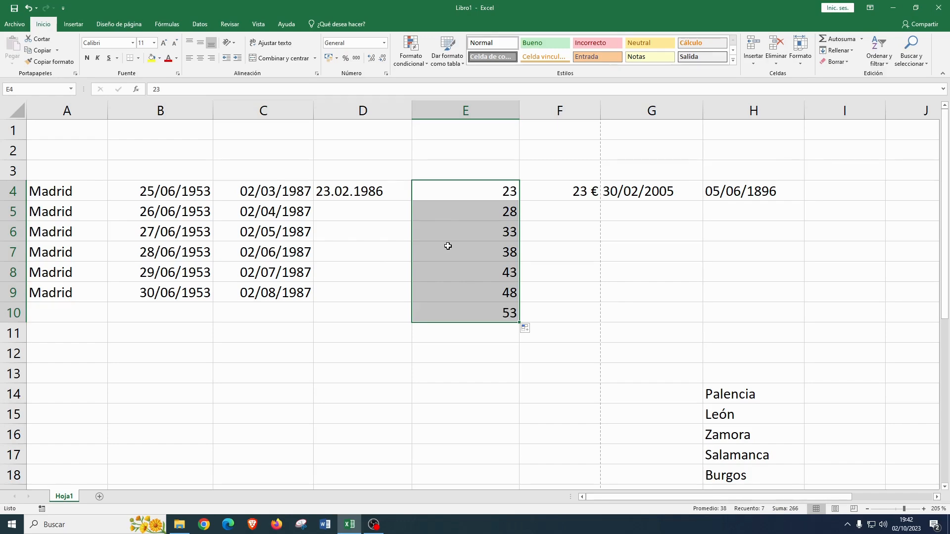
scroll(138, 275, down, 3)
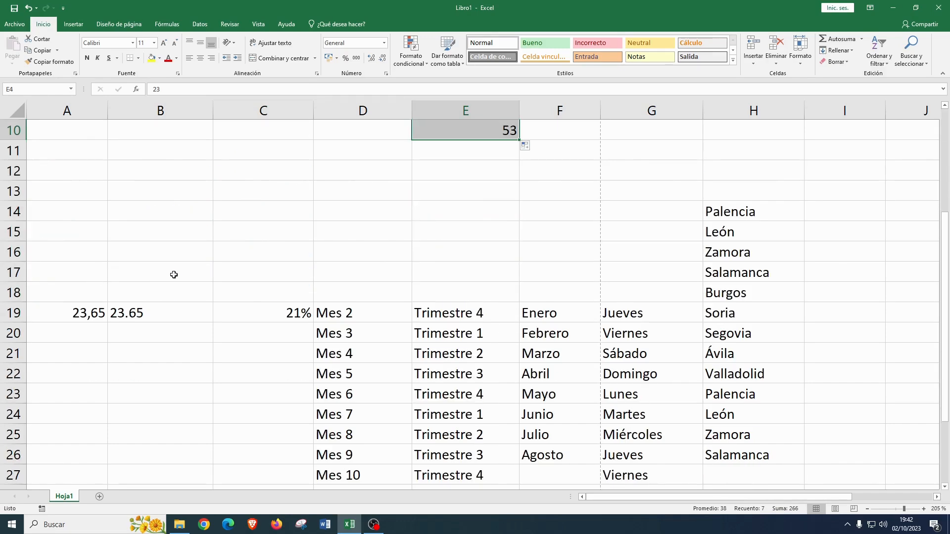
scroll(247, 275, down, 1)
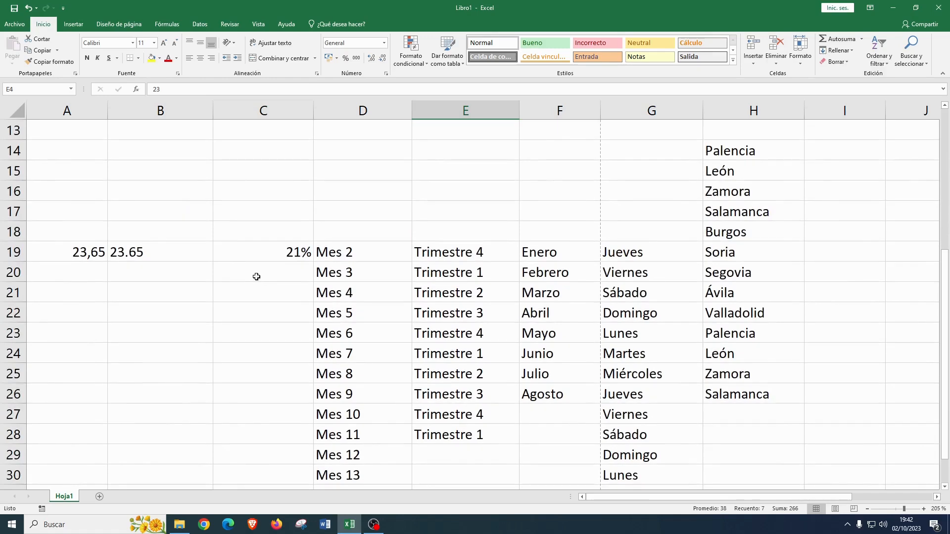